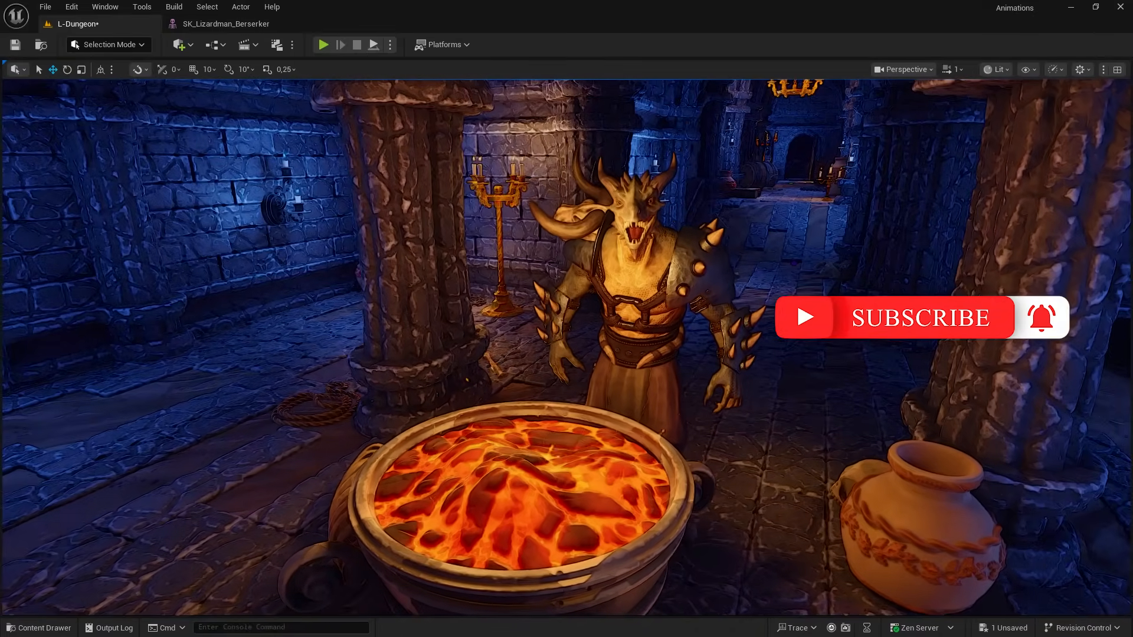
# Create a Control Rig asset with ModularRig as its parent in the Lizardman_Berserker Mesh folder
pyautogui.click(658, 367)
pyautogui.hotkey('ctrl', 'space')
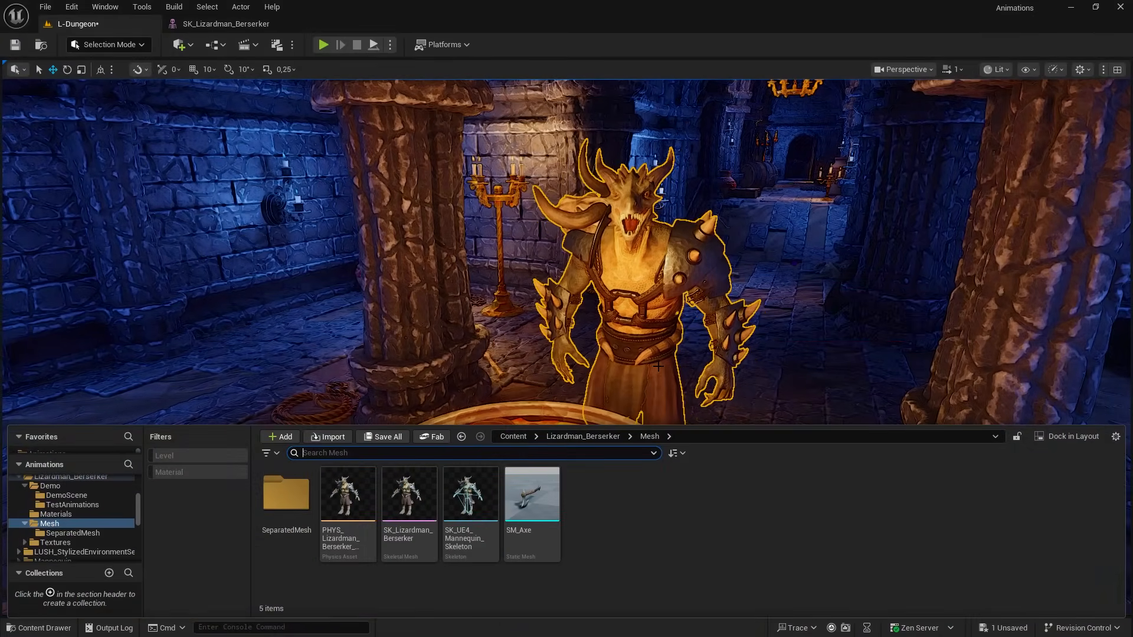
pyautogui.rightClick(671, 529)
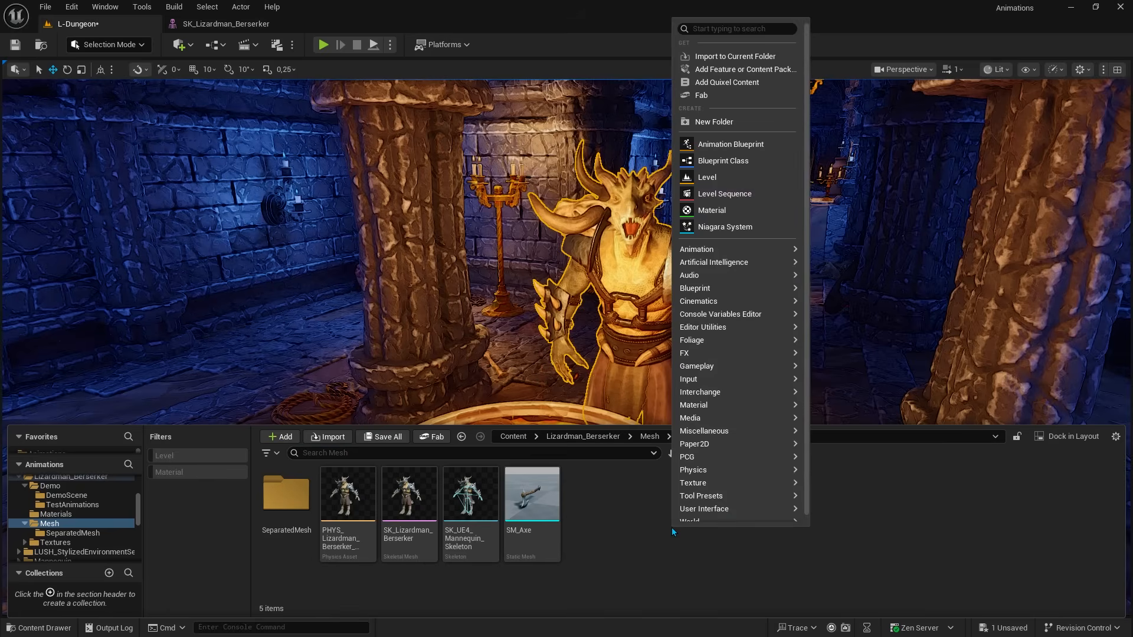
pyautogui.moveTo(737, 249)
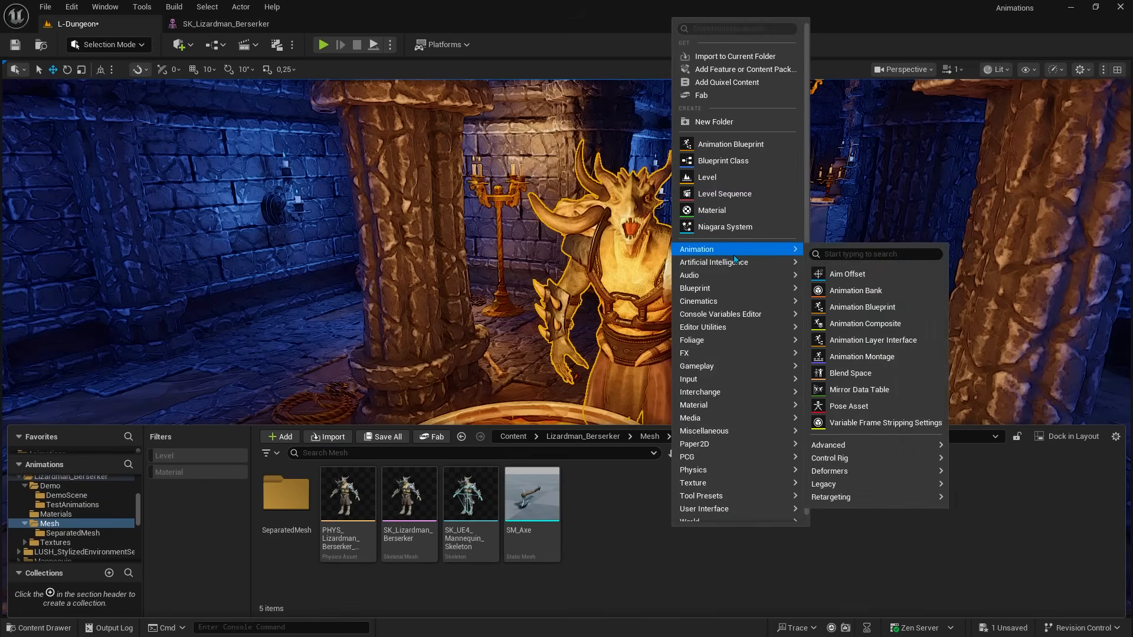
pyautogui.moveTo(846, 464)
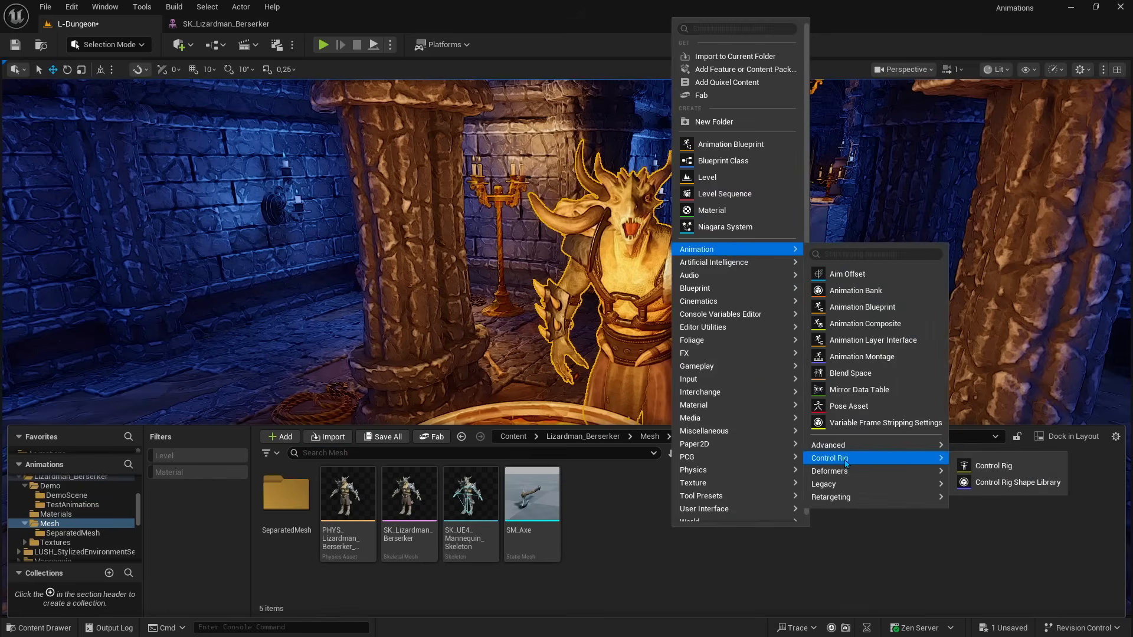
pyautogui.click(1018, 469)
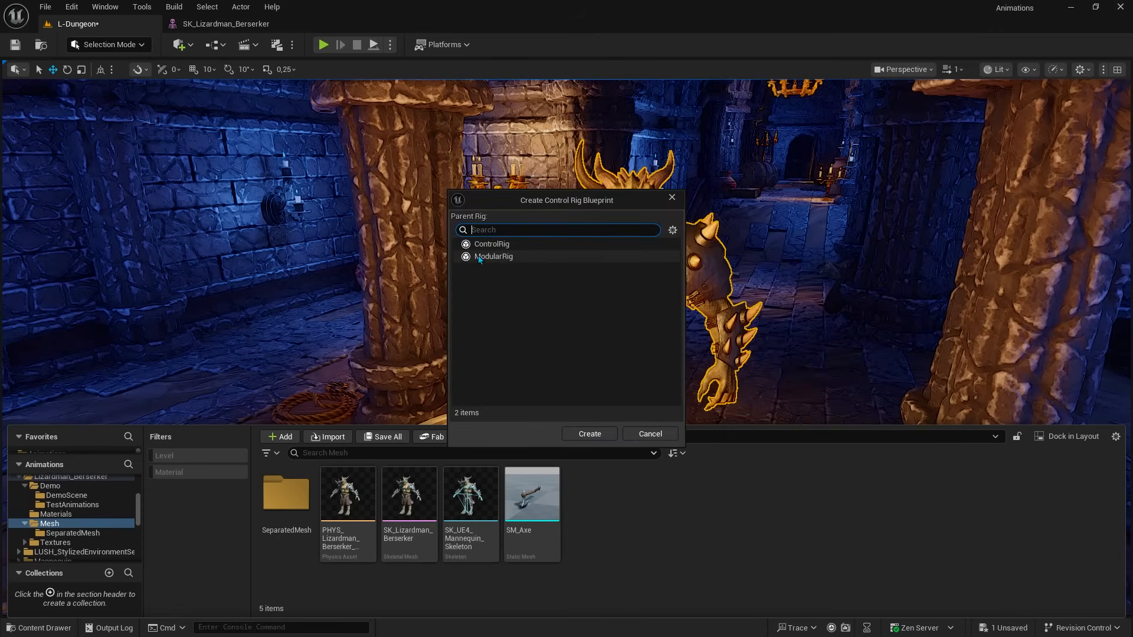
pyautogui.click(495, 257)
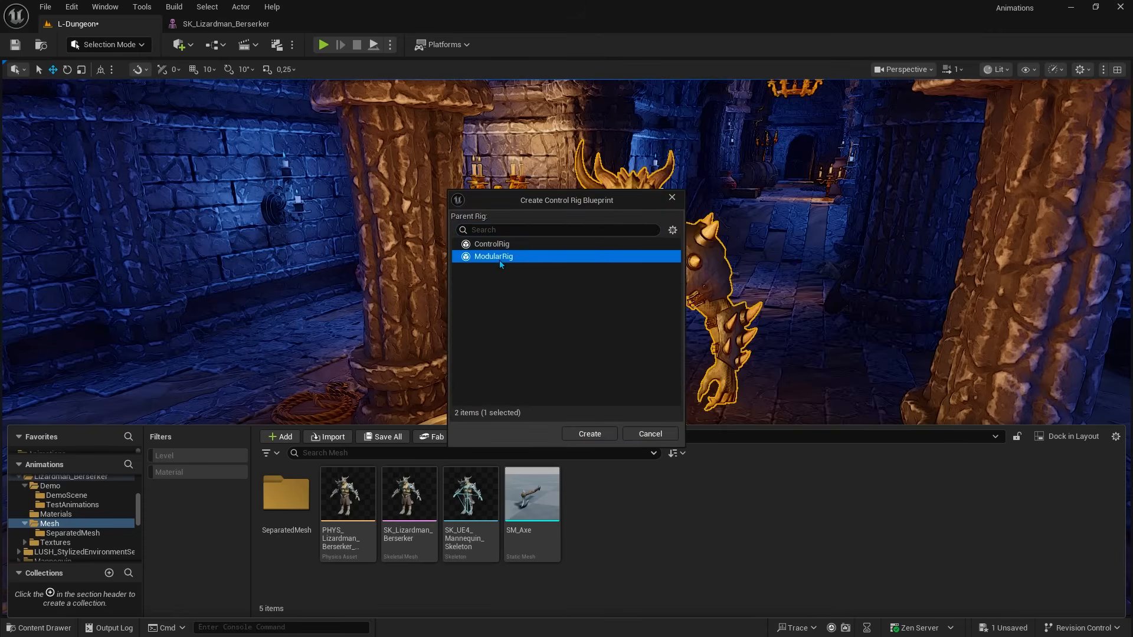
pyautogui.click(589, 434)
# Name the new control rig asset CR_Lizardman_Berserker
pyautogui.write('CR_Liza')
pyautogui.write('rdman_B')
pyautogui.write('erserker')
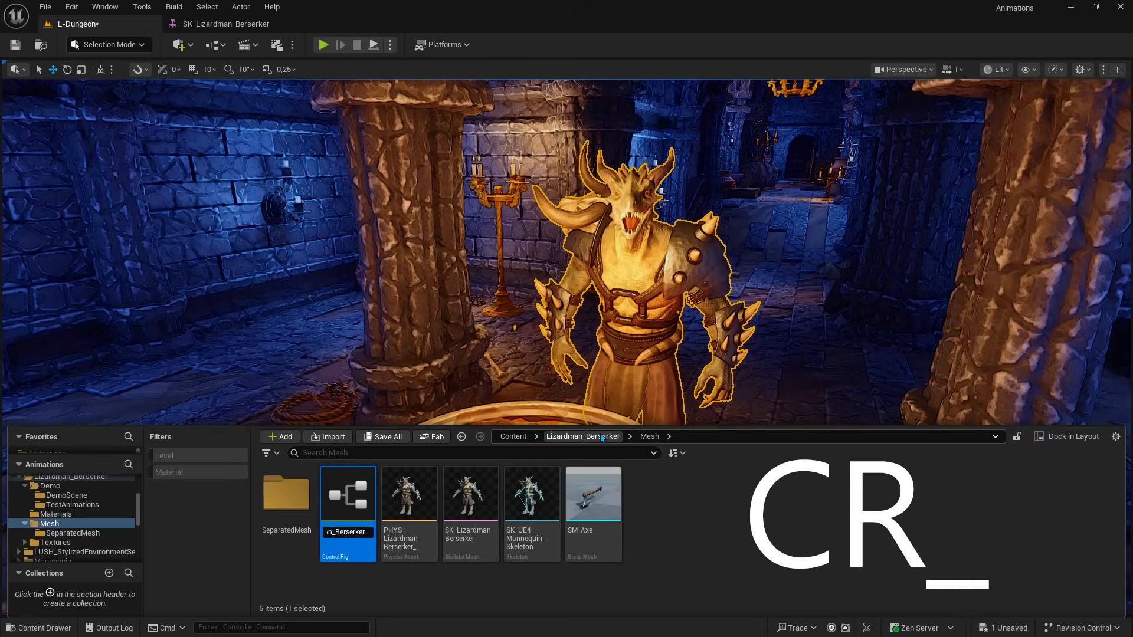
pyautogui.press('Return')
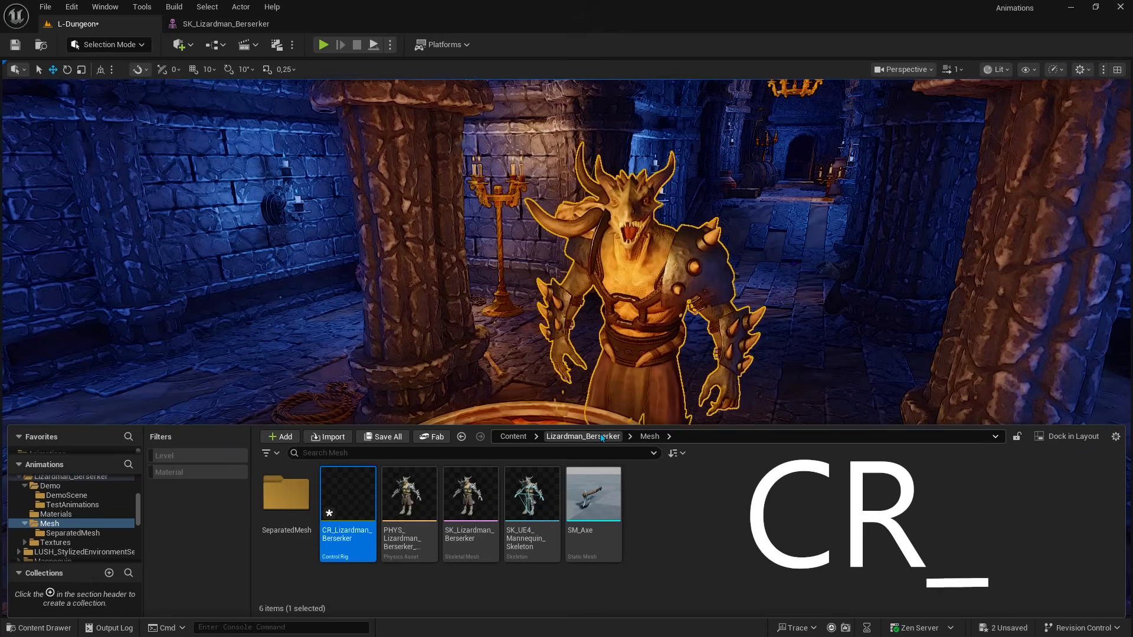
# Open the CR_Lizardman_Berserker rig and assign SK_Lizardman_Berserker as its preview mesh
pyautogui.doubleClick(334, 484)
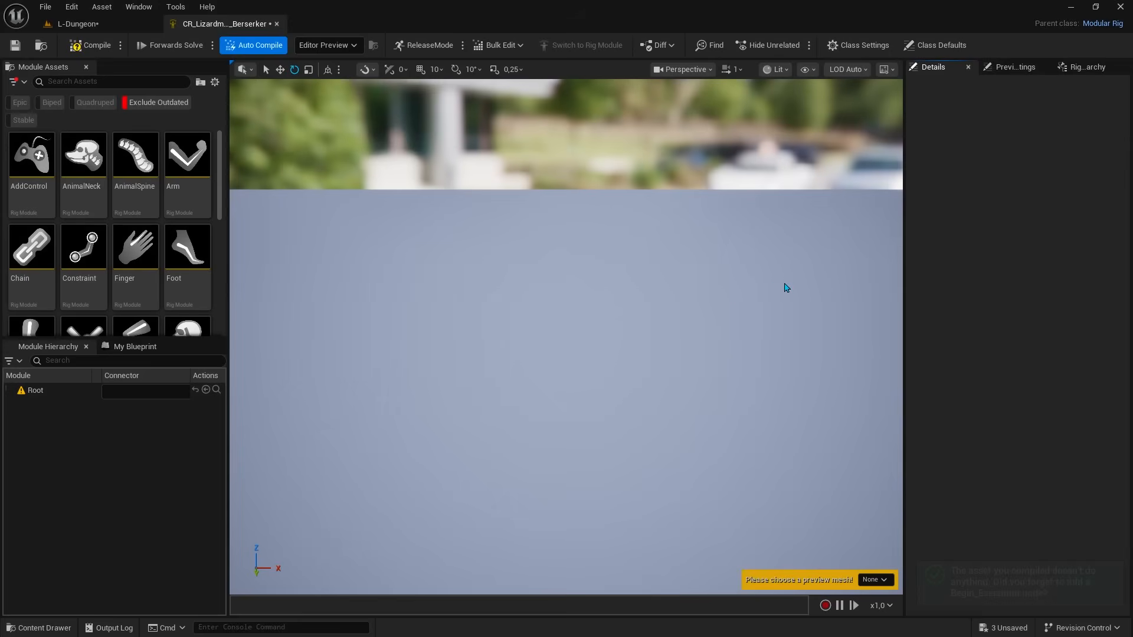
pyautogui.click(1016, 69)
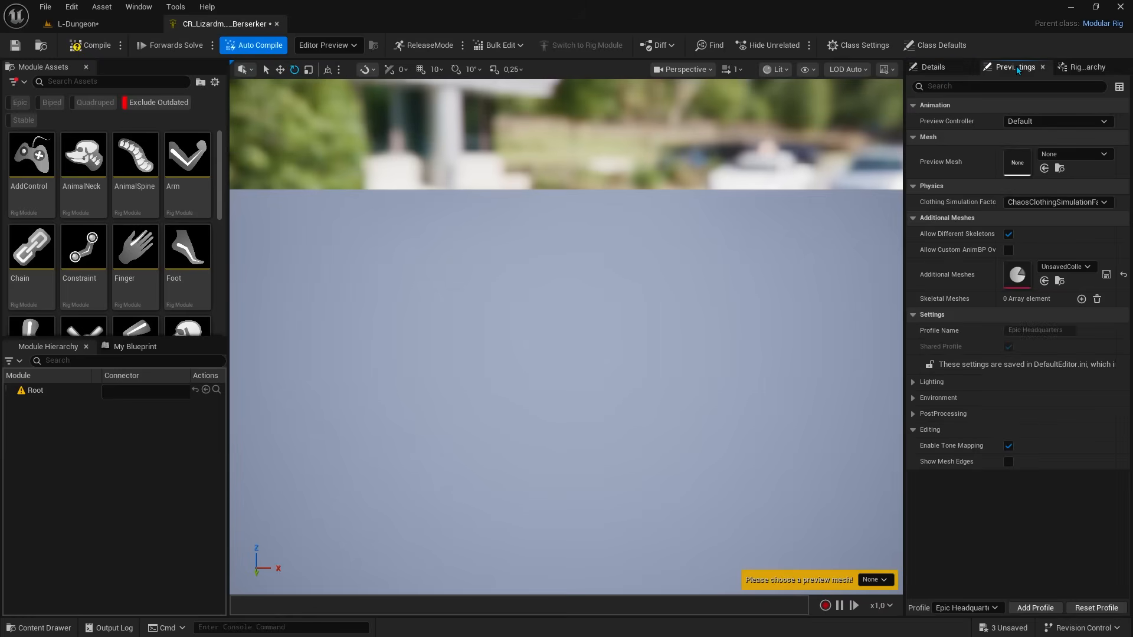
pyautogui.click(1071, 155)
pyautogui.write('lizardma')
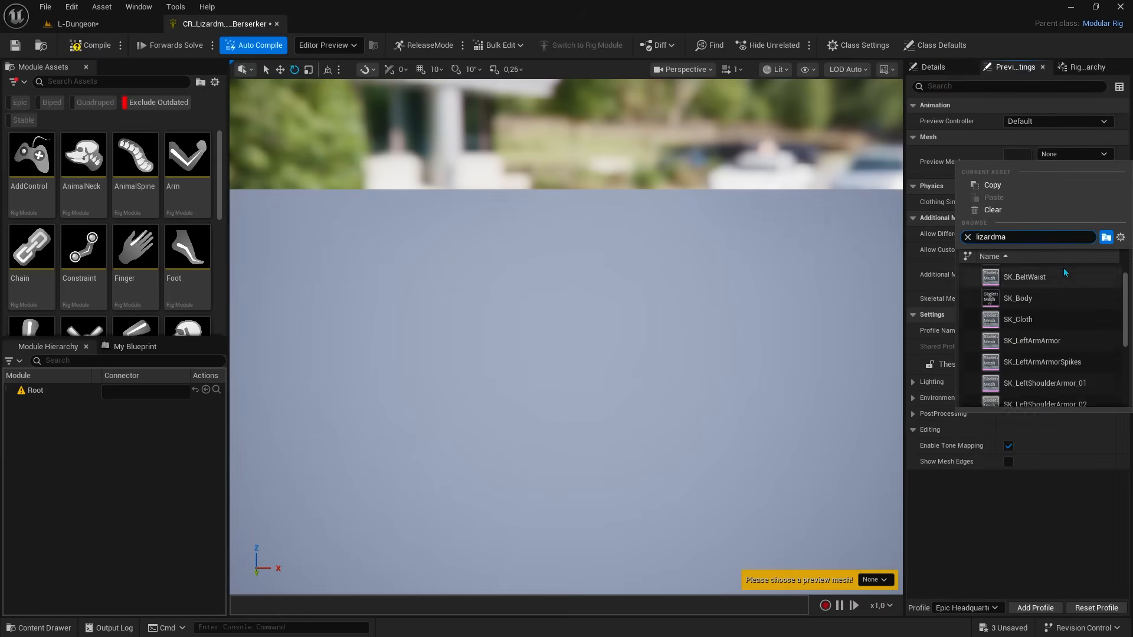
pyautogui.scroll(-3, 1050, 325)
pyautogui.click(1027, 354)
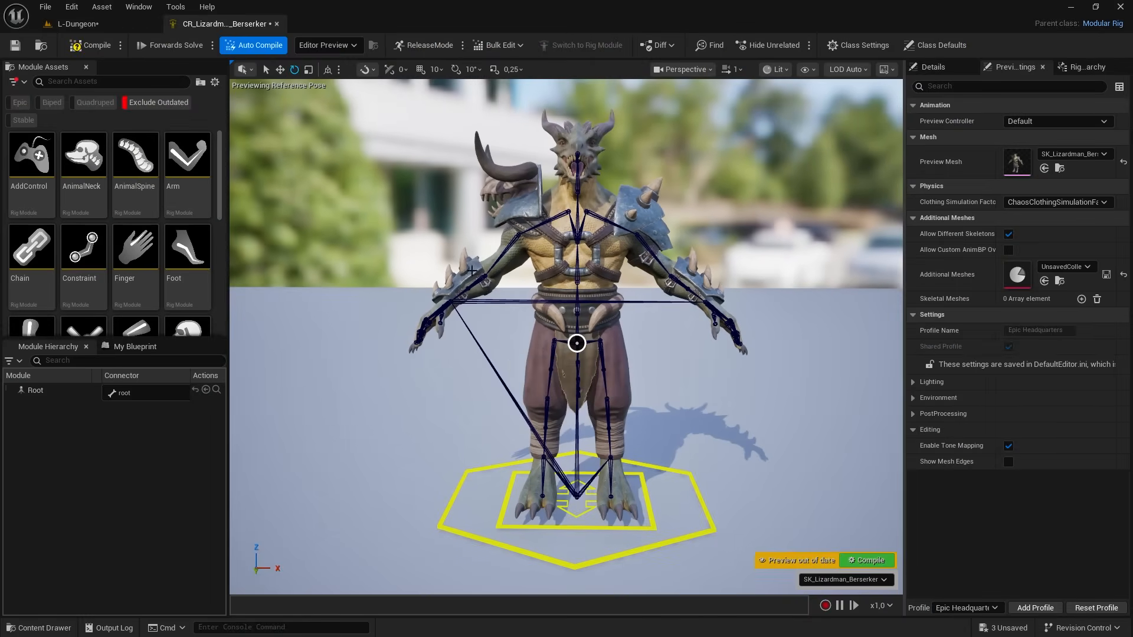
# Look through the Quadruped modules and leave the module assets filtered to Biped
pyautogui.click(52, 103)
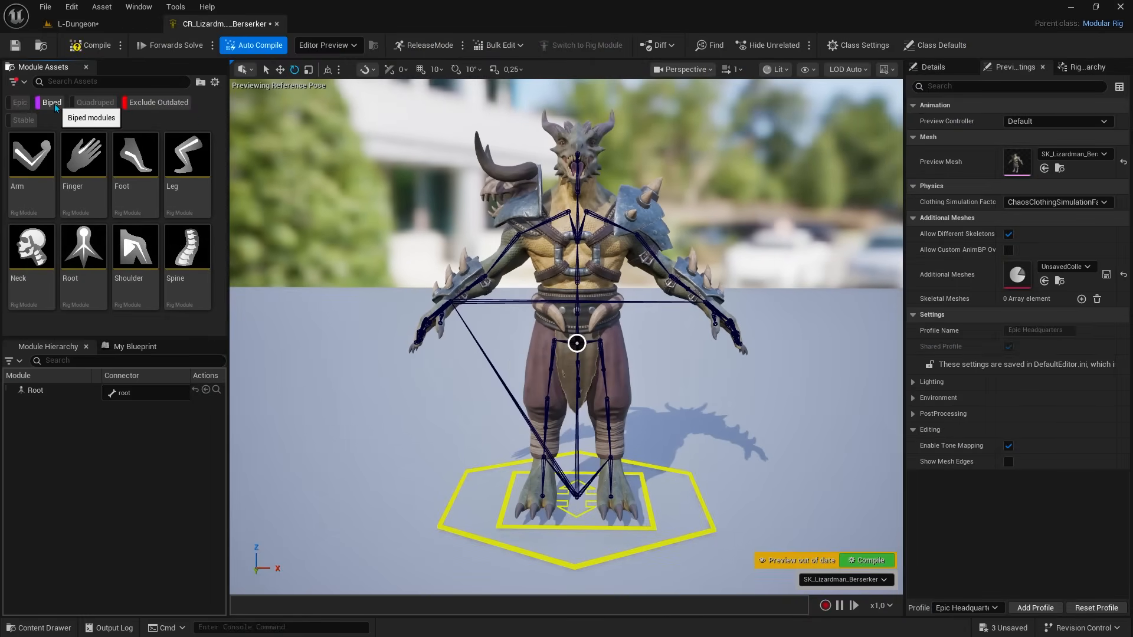
pyautogui.click(52, 103)
pyautogui.click(83, 104)
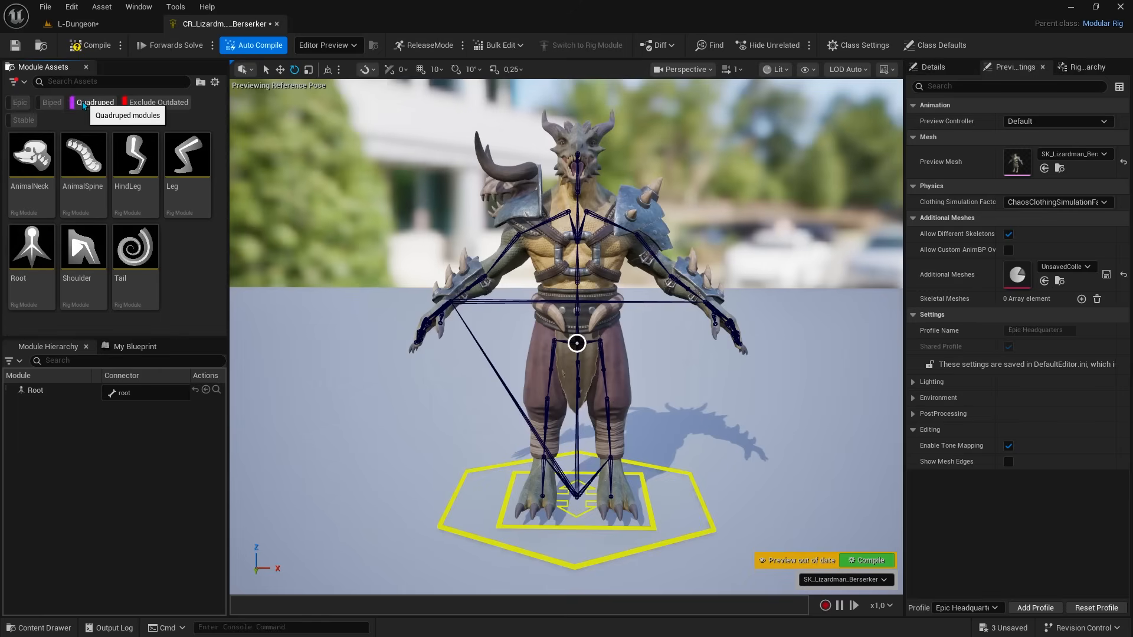
pyautogui.click(84, 103)
pyautogui.click(59, 105)
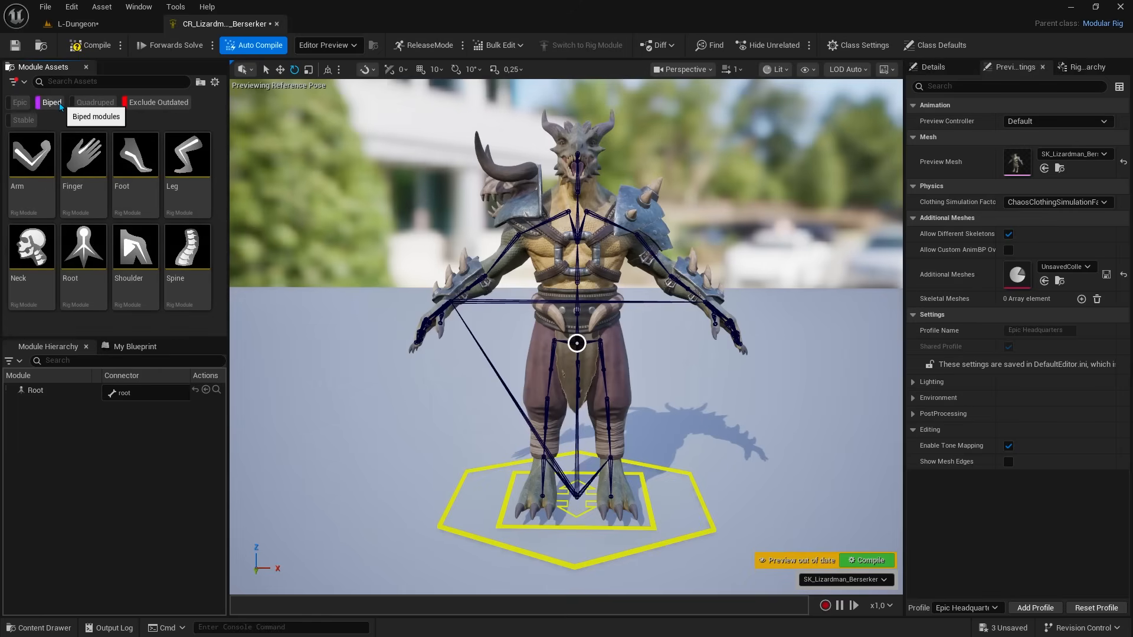
# Attach the Spine module to the spine_01 socket and a Leg module to the right and left thigh sockets
pyautogui.moveTo(188, 259); pyautogui.dragTo(580, 345)
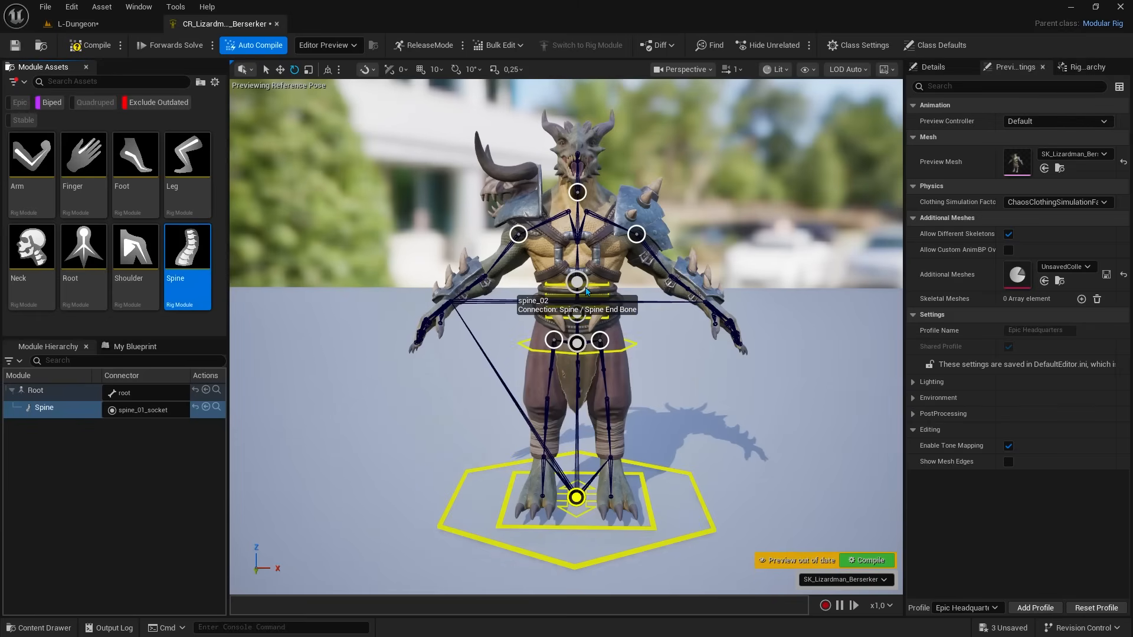
pyautogui.moveTo(188, 168); pyautogui.dragTo(548, 344)
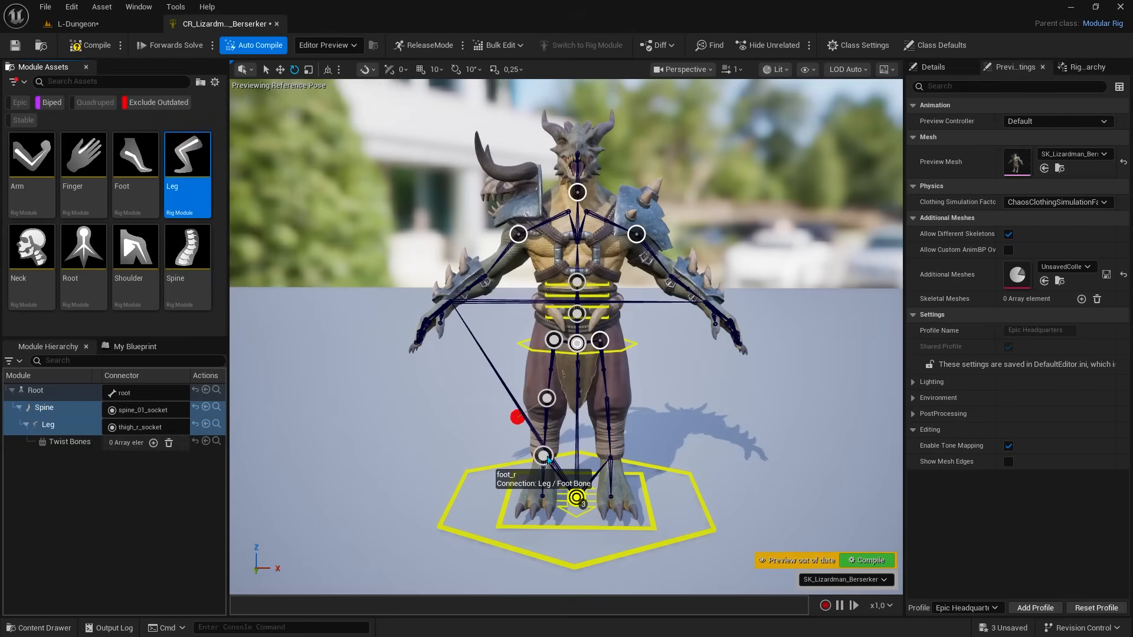
pyautogui.moveTo(187, 154); pyautogui.dragTo(601, 348)
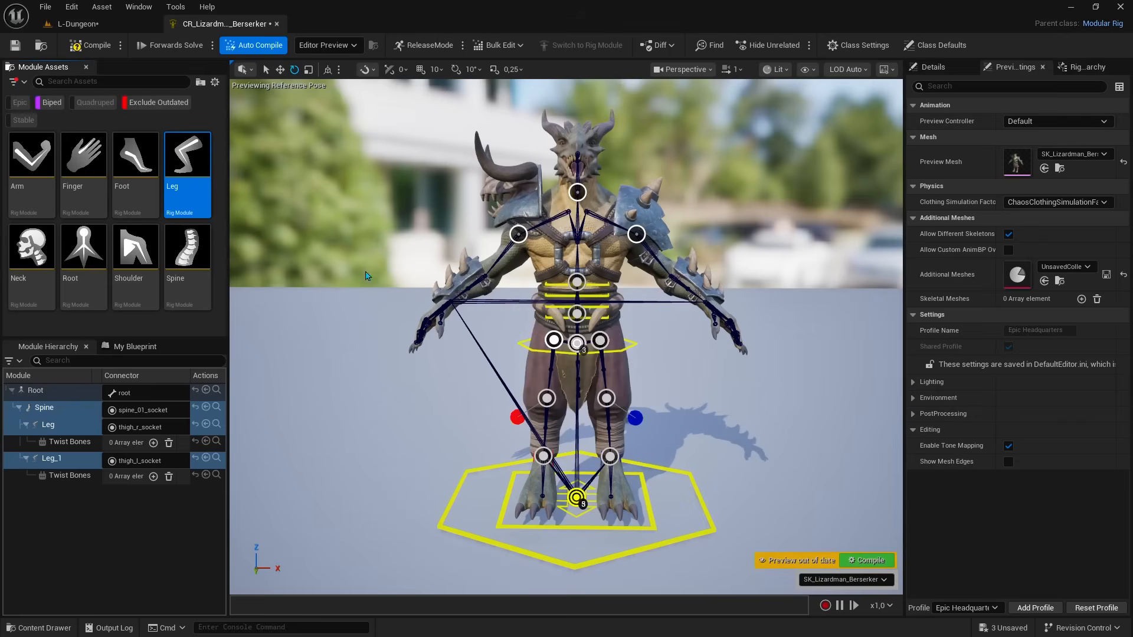
# Attach the Neck module to the neck socket and a Shoulder module to the right and left shoulder sockets
pyautogui.moveTo(32, 254); pyautogui.dragTo(577, 192)
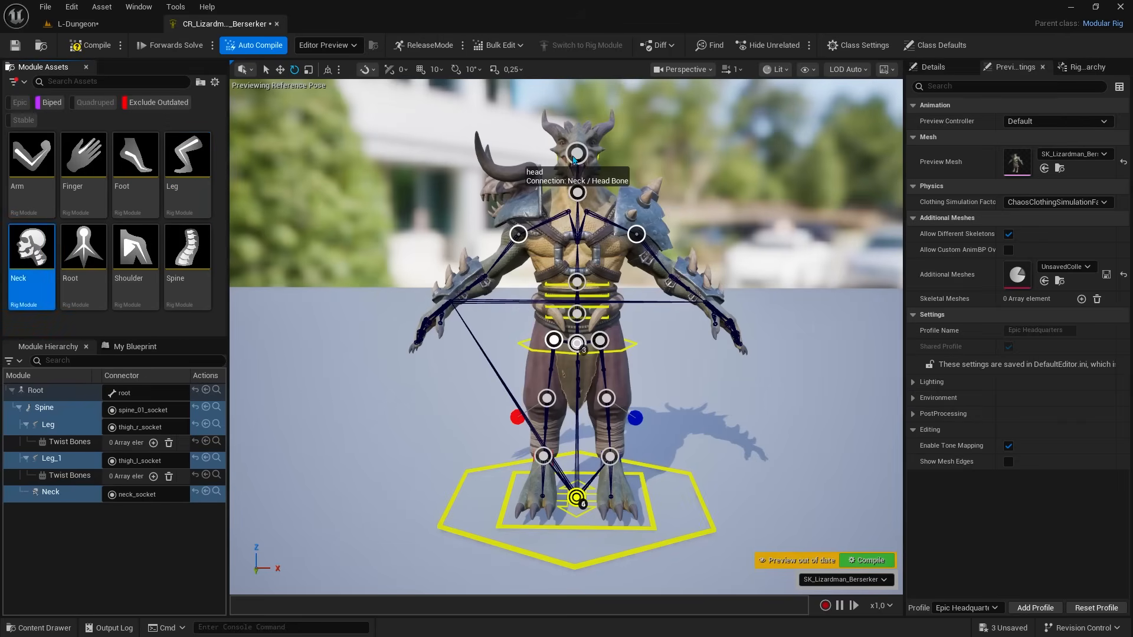
pyautogui.moveTo(136, 250); pyautogui.dragTo(517, 234)
pyautogui.moveTo(135, 251); pyautogui.dragTo(637, 241)
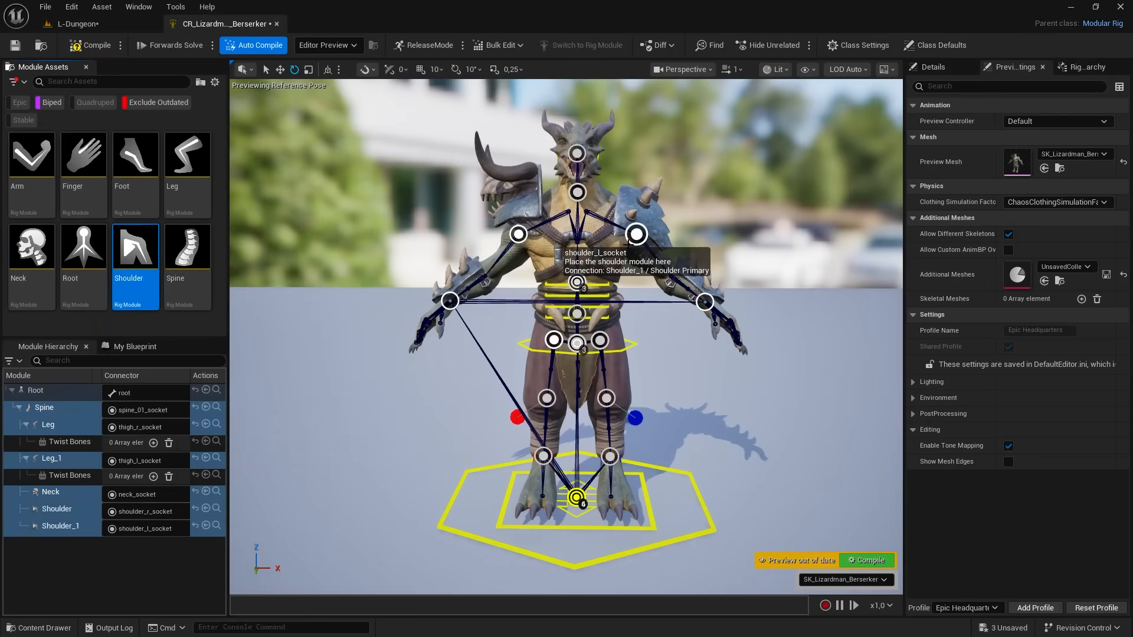
# Attach an Arm module to the character's right hand socket and disable its FK IK Default setting
pyautogui.moveTo(535, 291)
pyautogui.mouseDown(button='right')
pyautogui.moveTo(514, 291)
pyautogui.moveTo(567, 272)
pyautogui.moveTo(534, 291)
pyautogui.mouseUp(button='right')
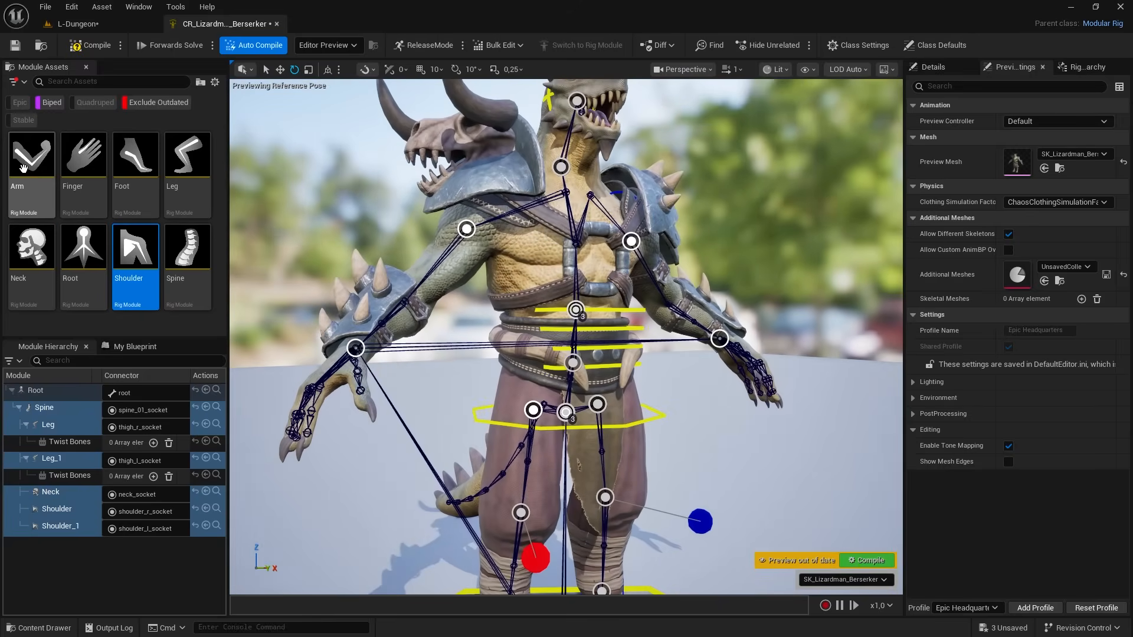
pyautogui.moveTo(24, 168); pyautogui.dragTo(358, 353)
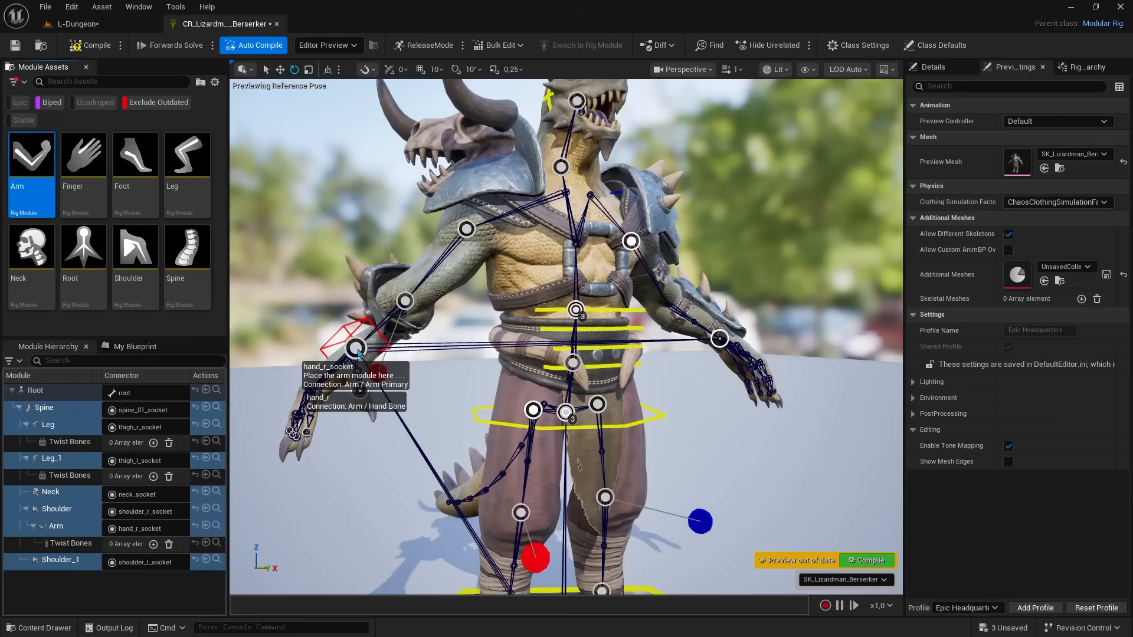
pyautogui.keyDown('alt'); pyautogui.moveTo(491, 364); pyautogui.dragTo(684, 342); pyautogui.keyUp('alt')
pyautogui.scroll(3, 497, 400)
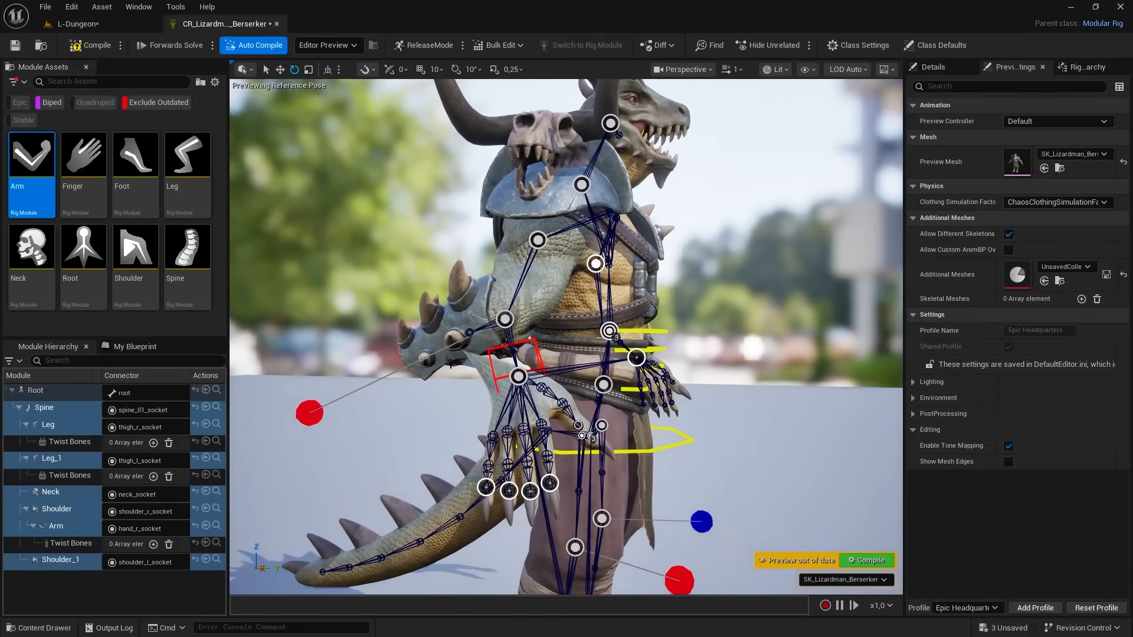
pyautogui.click(74, 529)
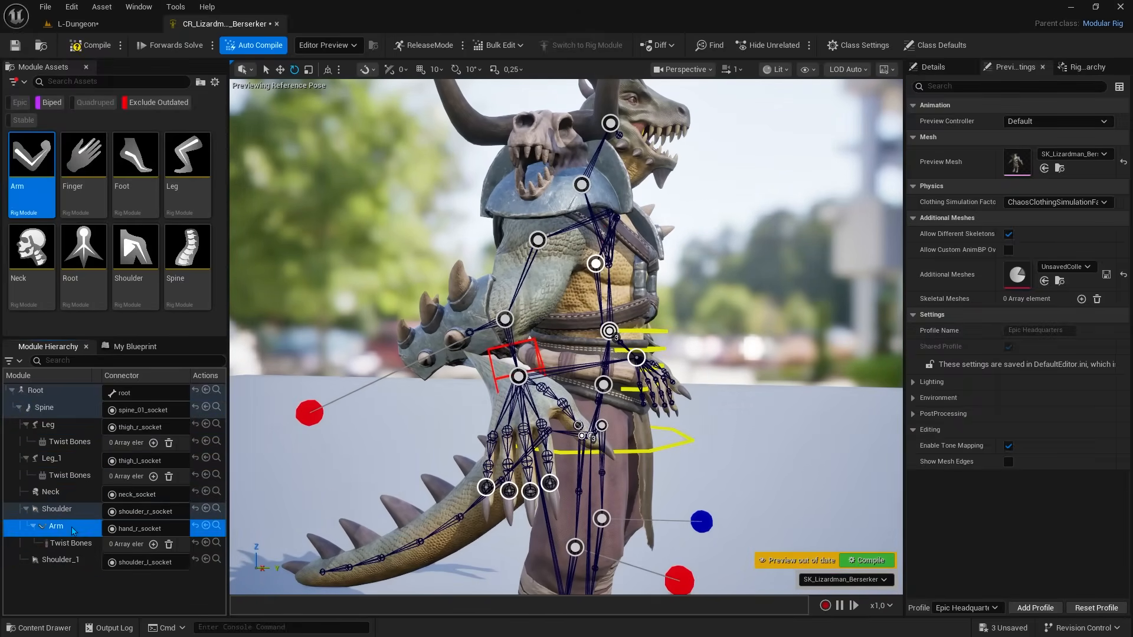
pyautogui.click(932, 66)
pyautogui.scroll(-4, 938, 299)
pyautogui.scroll(-3, 938, 307)
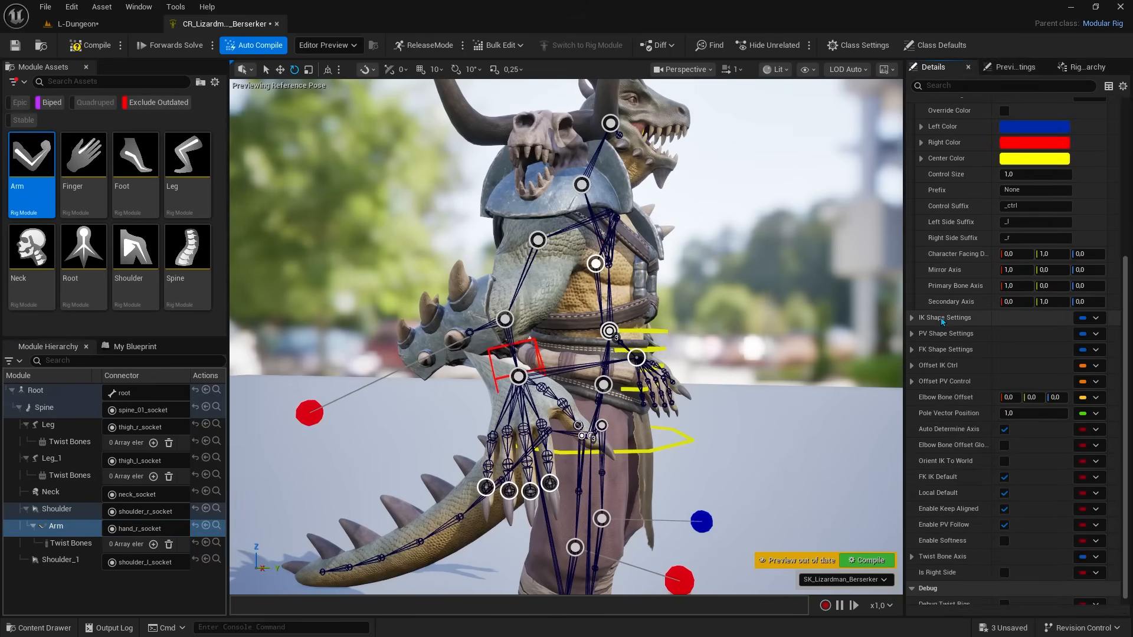
pyautogui.click(1004, 478)
# Attach an Arm module to the character's left hand socket and disable FK IK Default for it
pyautogui.keyDown('alt'); pyautogui.moveTo(785, 425); pyautogui.dragTo(636, 421); pyautogui.keyUp('alt')
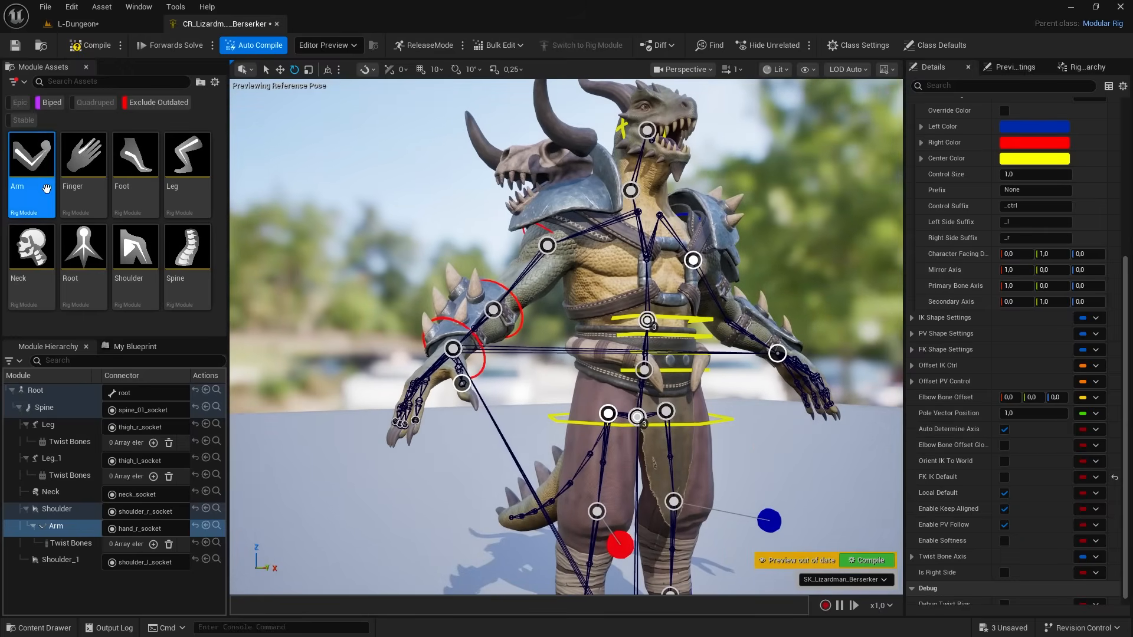
pyautogui.moveTo(33, 165); pyautogui.dragTo(777, 352)
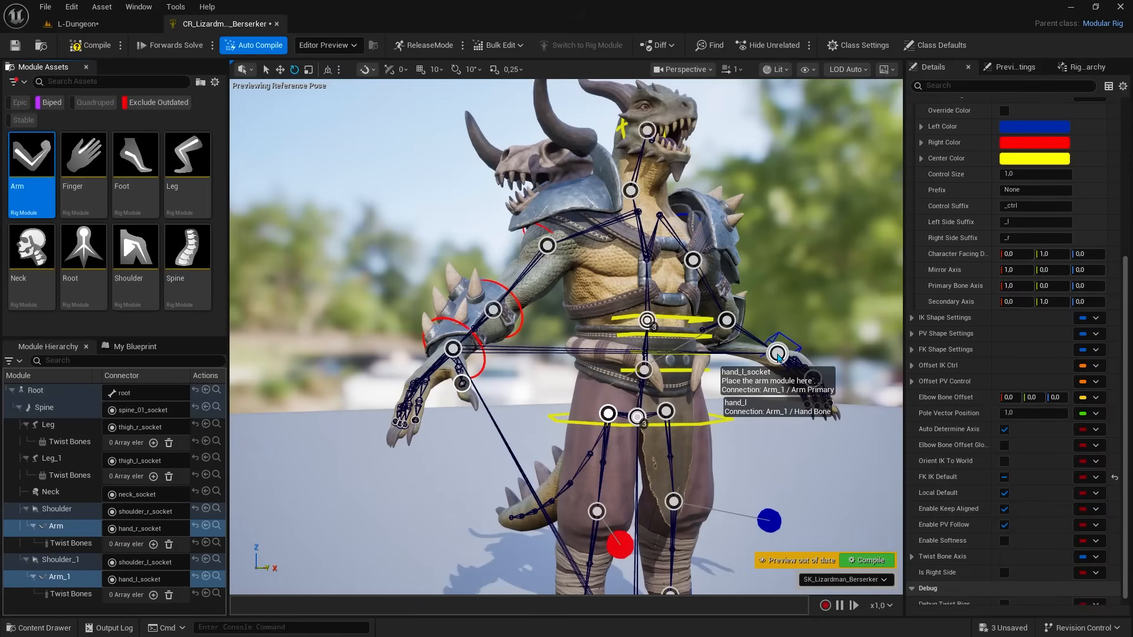
pyautogui.click(76, 584)
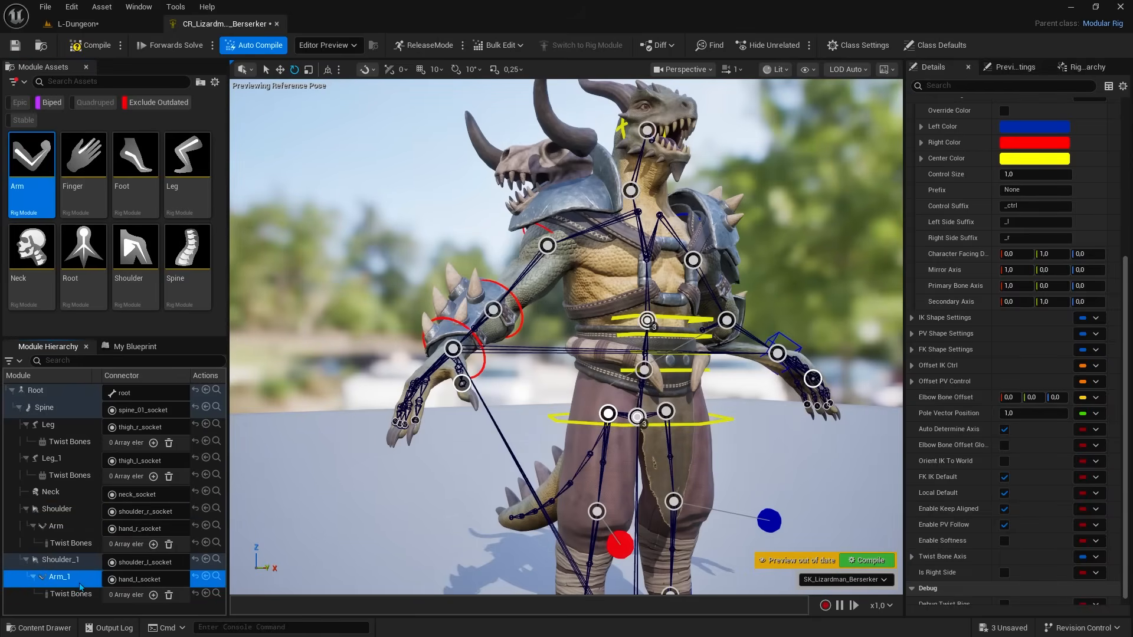
pyautogui.click(1004, 478)
# Select all fingertip and thumb sockets on both hands and attach Finger modules to them in one go
pyautogui.moveTo(708, 327); pyautogui.dragTo(767, 334, button='right')
pyautogui.scroll(-1, 708, 327)
pyautogui.press('w')
pyautogui.moveTo(824, 447); pyautogui.dragTo(825, 477, button='right')
pyautogui.press('d')
pyautogui.press('s')
pyautogui.scroll(-5, 824, 447)
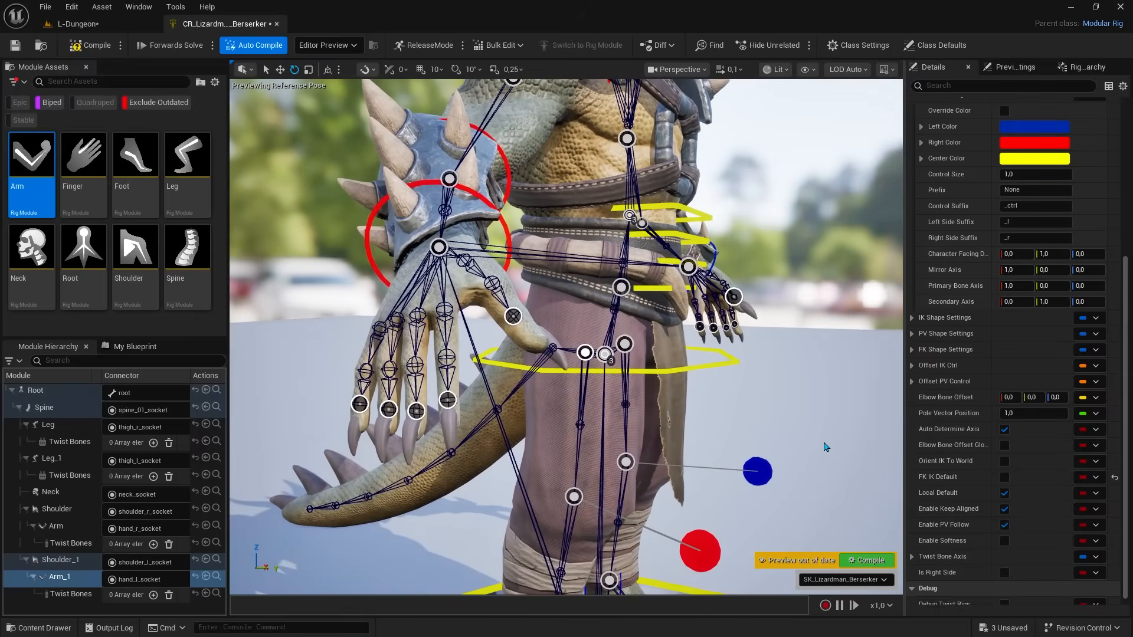
pyautogui.click(359, 404)
pyautogui.keyDown('ctrl'); pyautogui.click(389, 408); pyautogui.keyUp('ctrl')
pyautogui.keyDown('ctrl'); pyautogui.click(416, 410); pyautogui.keyUp('ctrl')
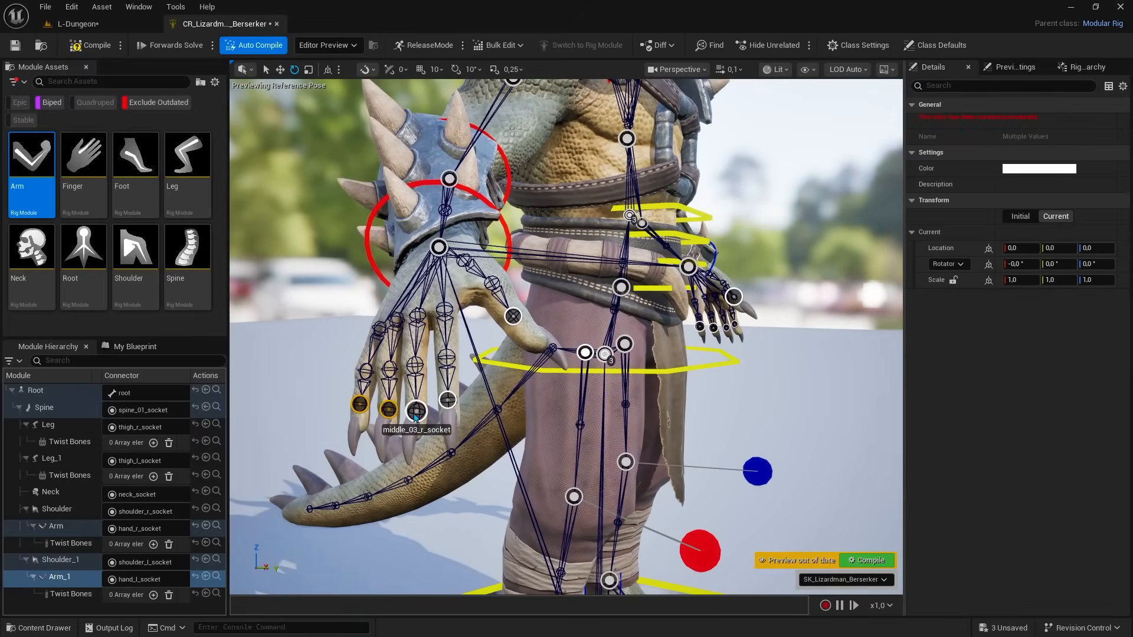
pyautogui.keyDown('shift'); pyautogui.click(447, 400); pyautogui.keyUp('shift')
pyautogui.keyDown('shift'); pyautogui.click(513, 316); pyautogui.keyUp('shift')
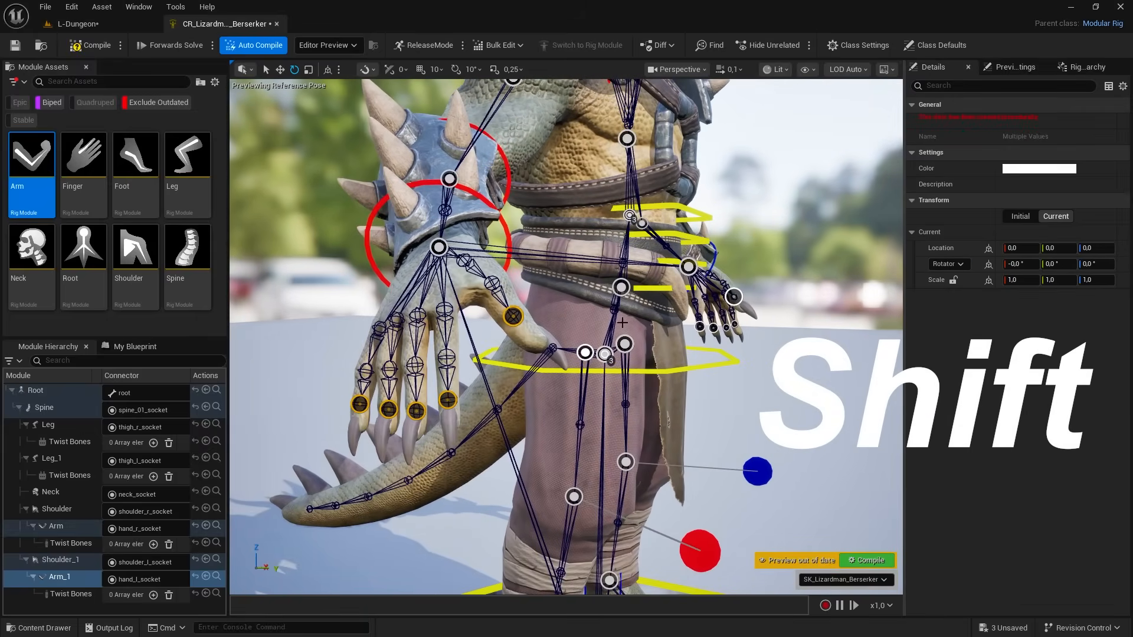
pyautogui.keyDown('shift'); pyautogui.click(700, 326); pyautogui.keyUp('shift')
pyautogui.keyDown('shift'); pyautogui.click(713, 327); pyautogui.keyUp('shift')
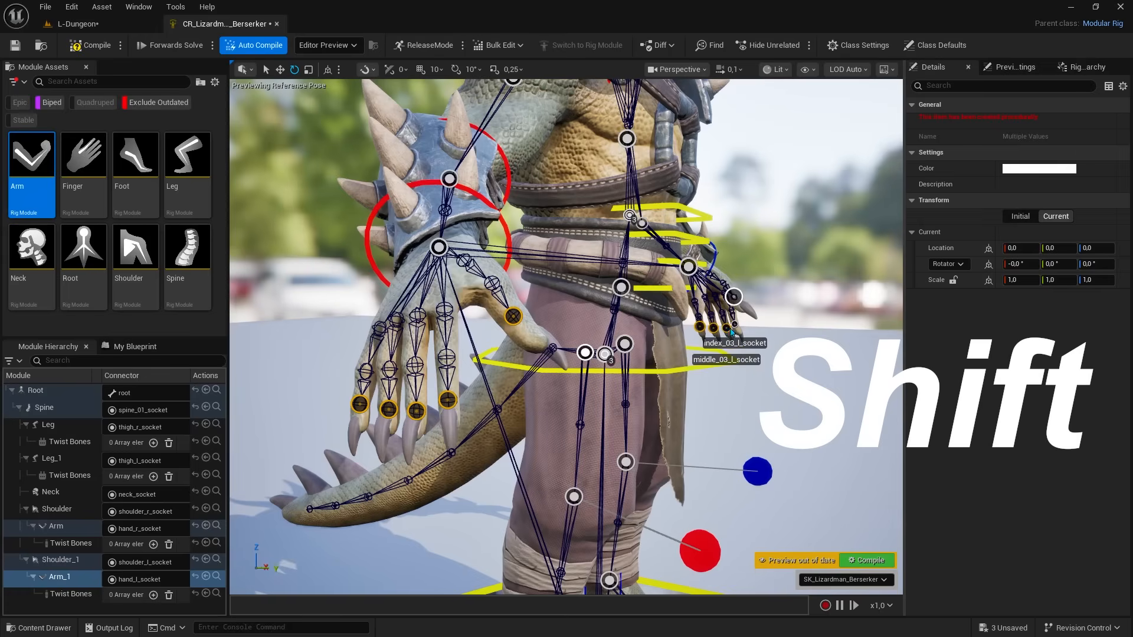
pyautogui.keyDown('shift'); pyautogui.click(735, 325); pyautogui.keyUp('shift')
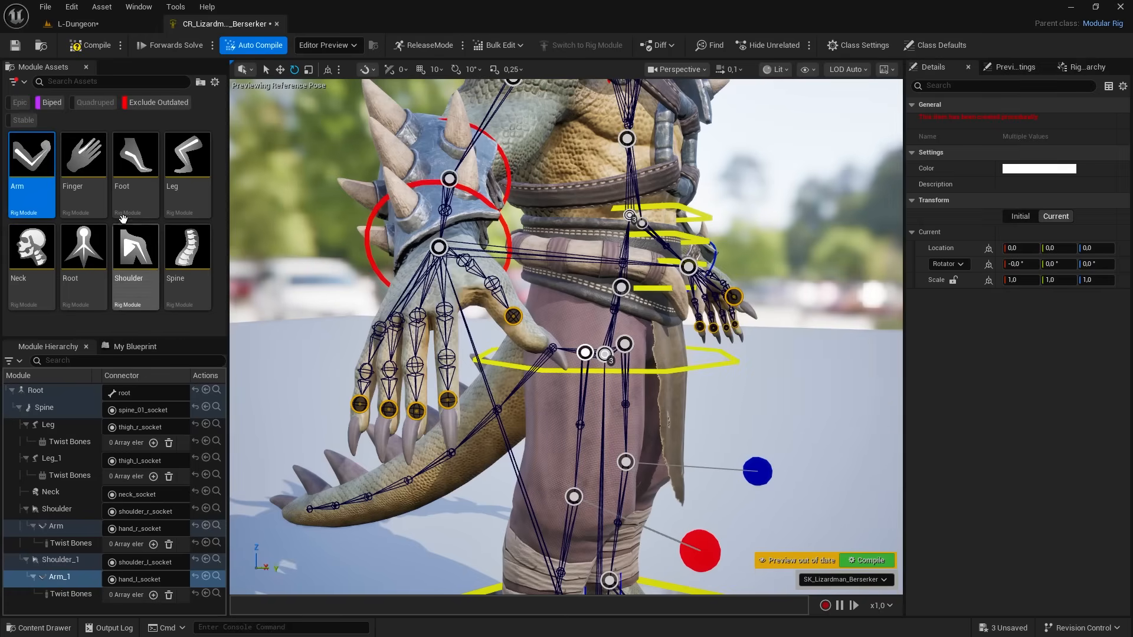
pyautogui.moveTo(83, 154); pyautogui.dragTo(445, 403)
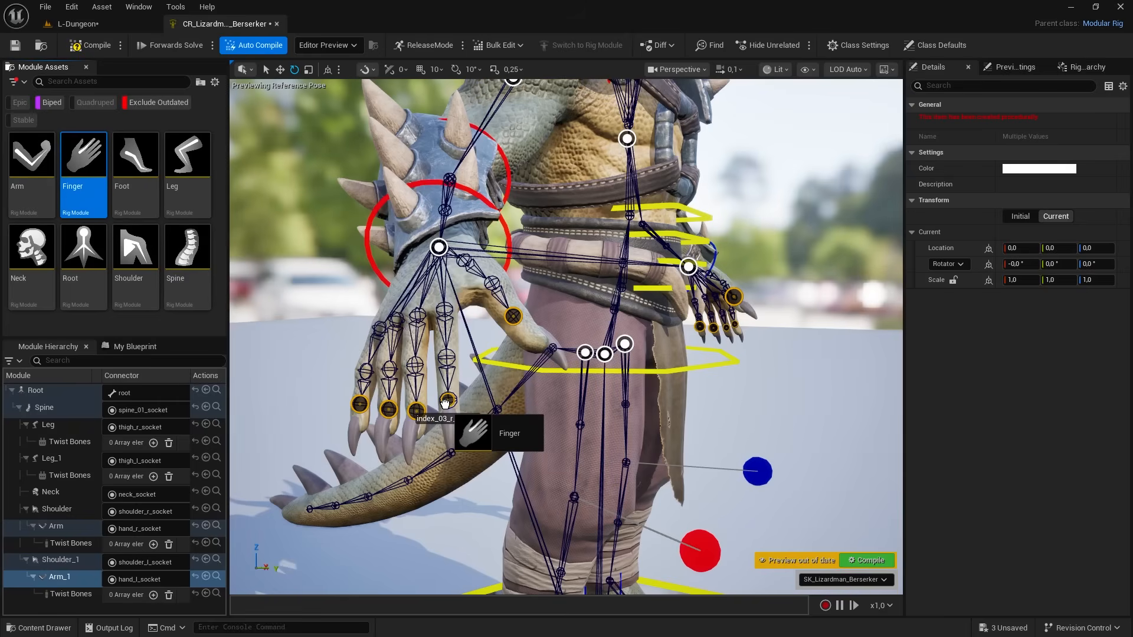
pyautogui.moveTo(446, 403); pyautogui.dragTo(446, 403)
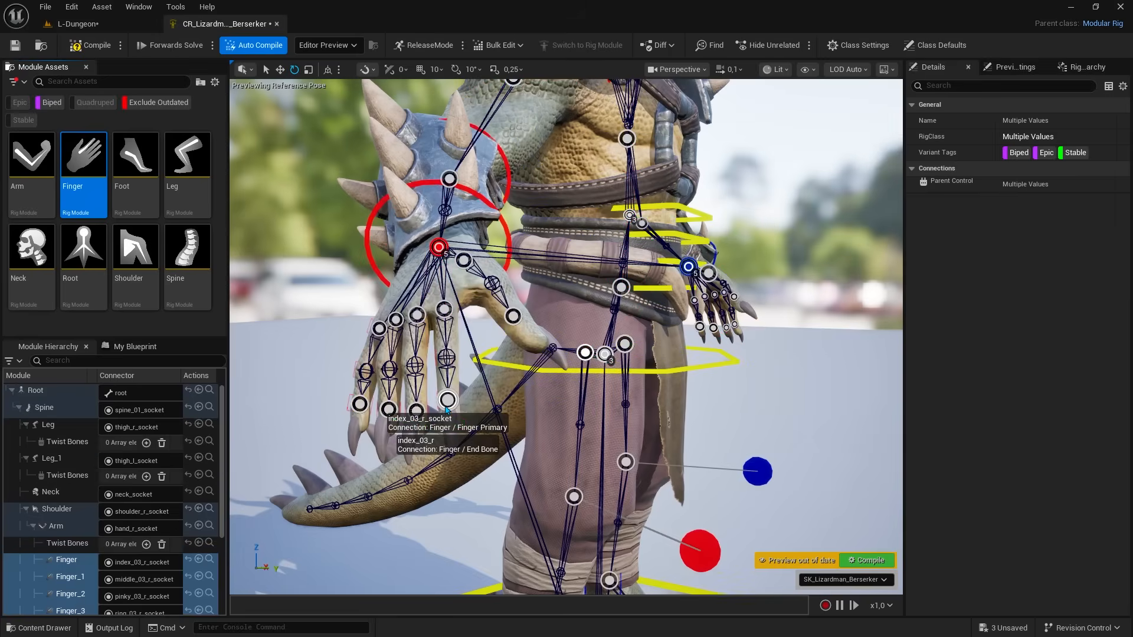
# Examine the assembled rig on the whole character from the side and the front
pyautogui.scroll(-10, 446, 408)
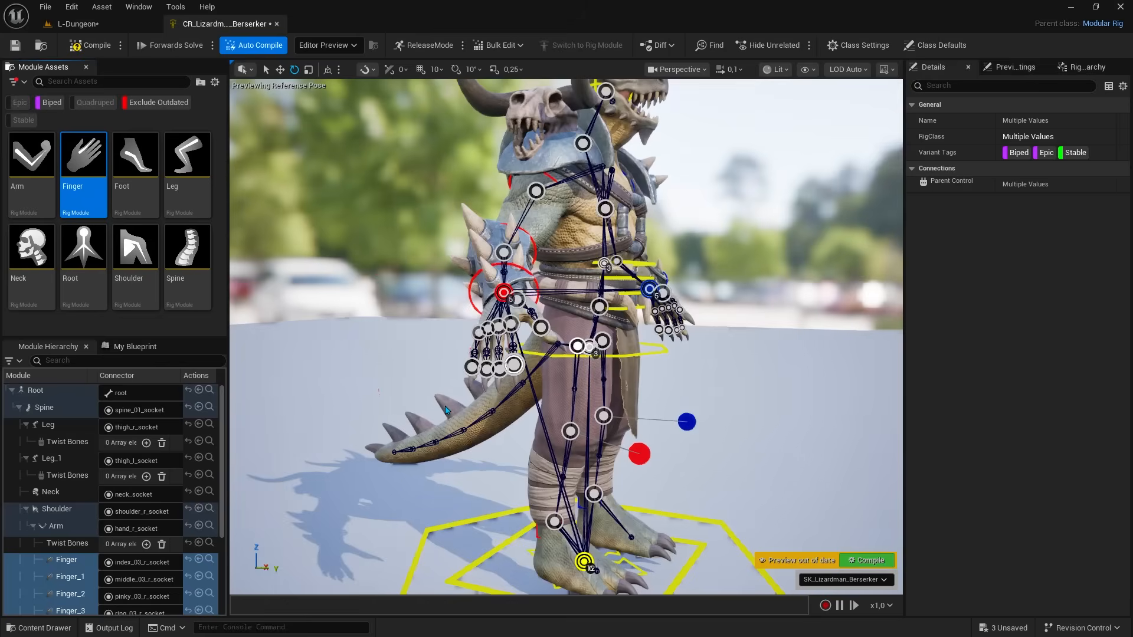
pyautogui.click(567, 412)
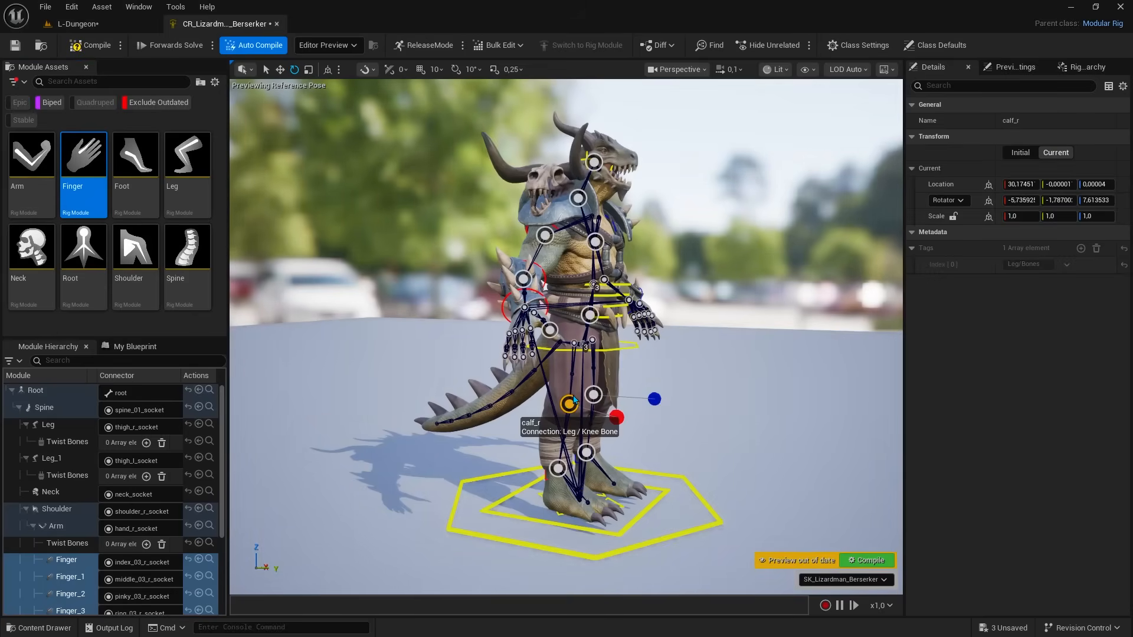
pyautogui.keyDown('alt'); pyautogui.moveTo(654, 390); pyautogui.dragTo(531, 391); pyautogui.keyUp('alt')
pyautogui.scroll(6, 589, 389)
pyautogui.scroll(-4, 531, 391)
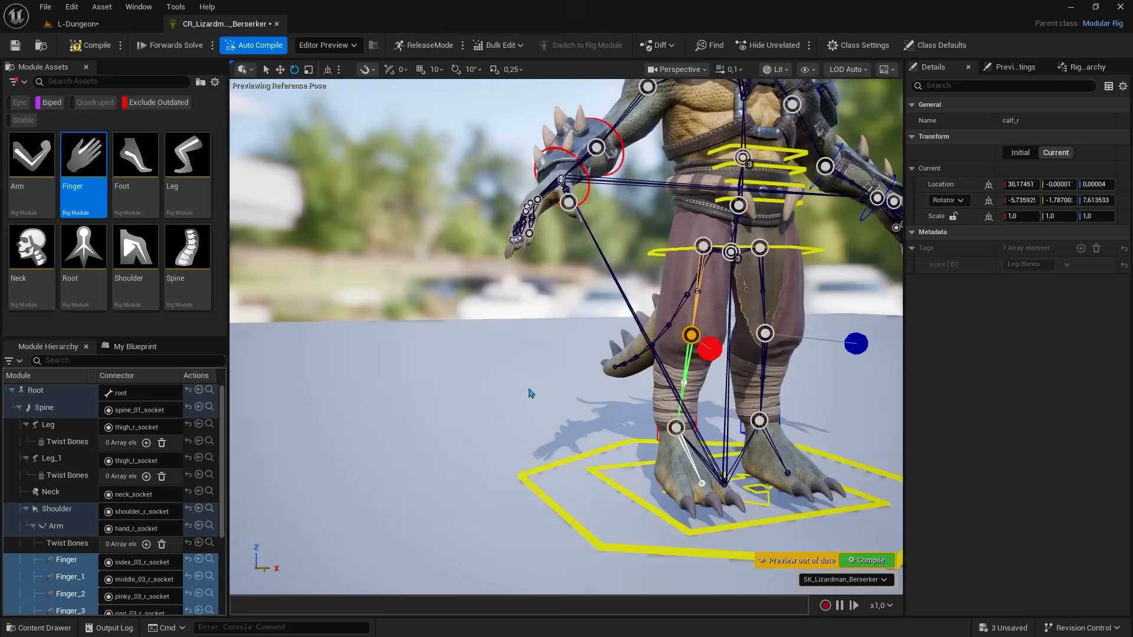
pyautogui.scroll(2, 531, 391)
pyautogui.moveTo(531, 391); pyautogui.dragTo(631, 319, button='right')
pyautogui.scroll(1, 575, 330)
pyautogui.scroll(-4, 537, 386)
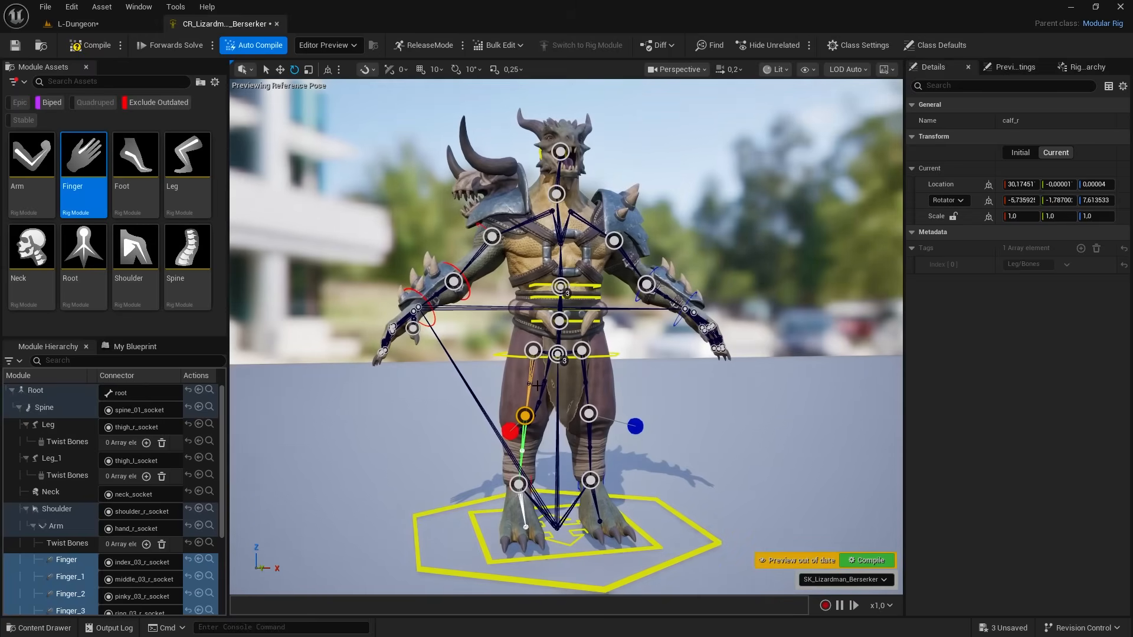
# Clear the bone selection, hide the schematic viewport markers and show the rig controls as an overlay
pyautogui.click(658, 397)
pyautogui.press('y')
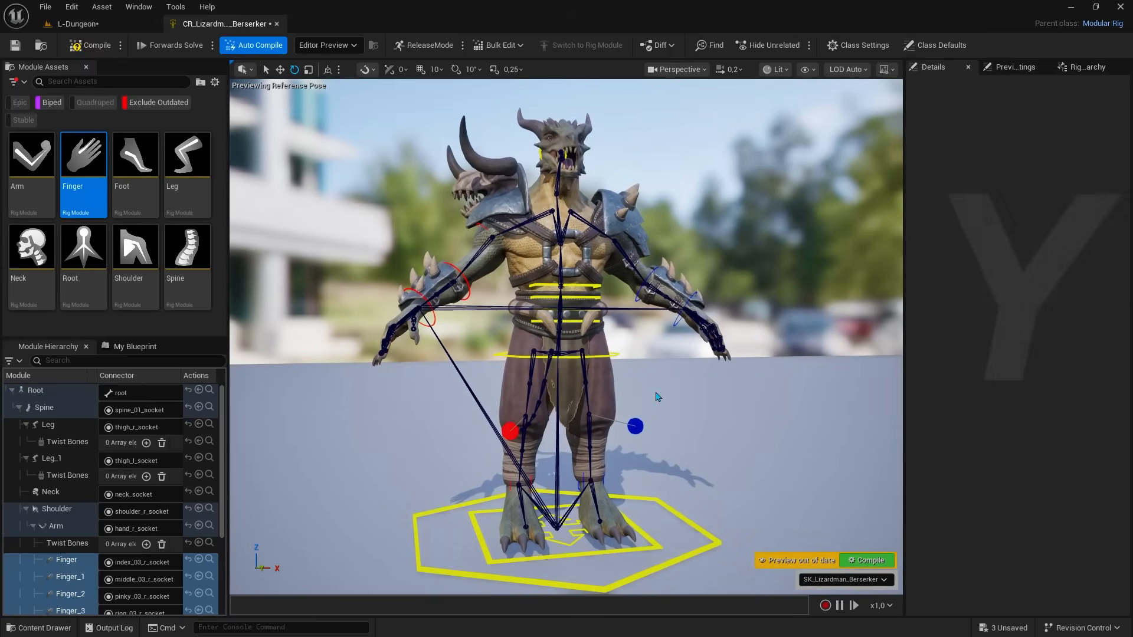
pyautogui.moveTo(657, 396); pyautogui.dragTo(589, 395, button='right')
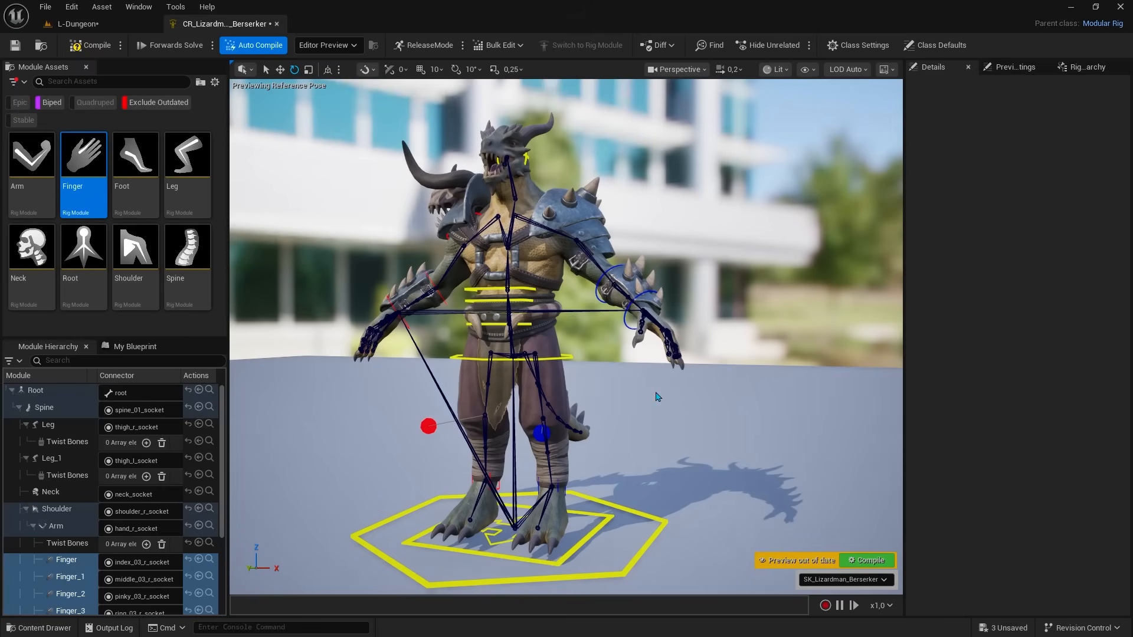
pyautogui.click(812, 72)
pyautogui.moveTo(911, 176)
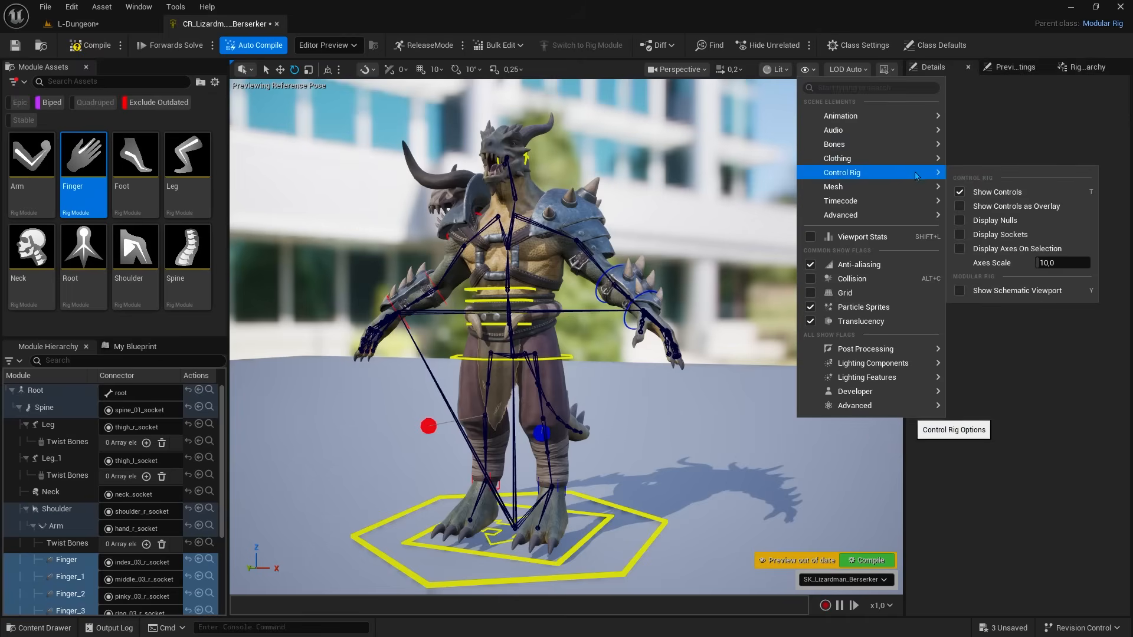
pyautogui.click(962, 208)
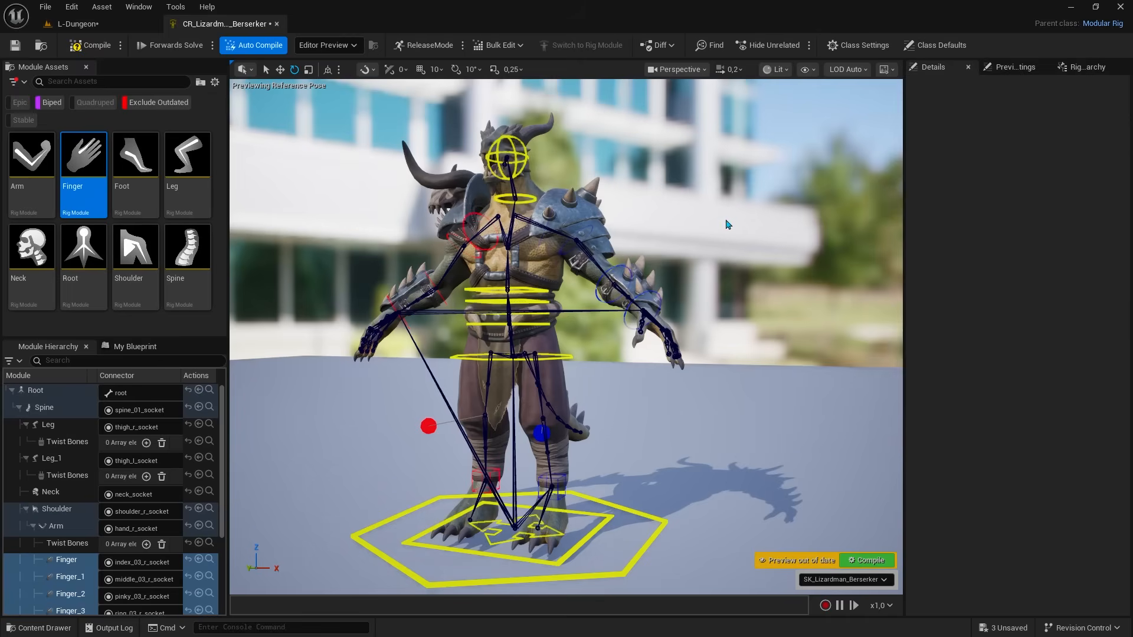
# Test the head control by transforming it freely, and undo the changes
pyautogui.click(525, 151)
pyautogui.press('f')
pyautogui.moveTo(549, 316); pyautogui.dragTo(589, 295)
pyautogui.moveTo(570, 340); pyautogui.dragTo(608, 345)
pyautogui.hotkey('ctrl', 'z')
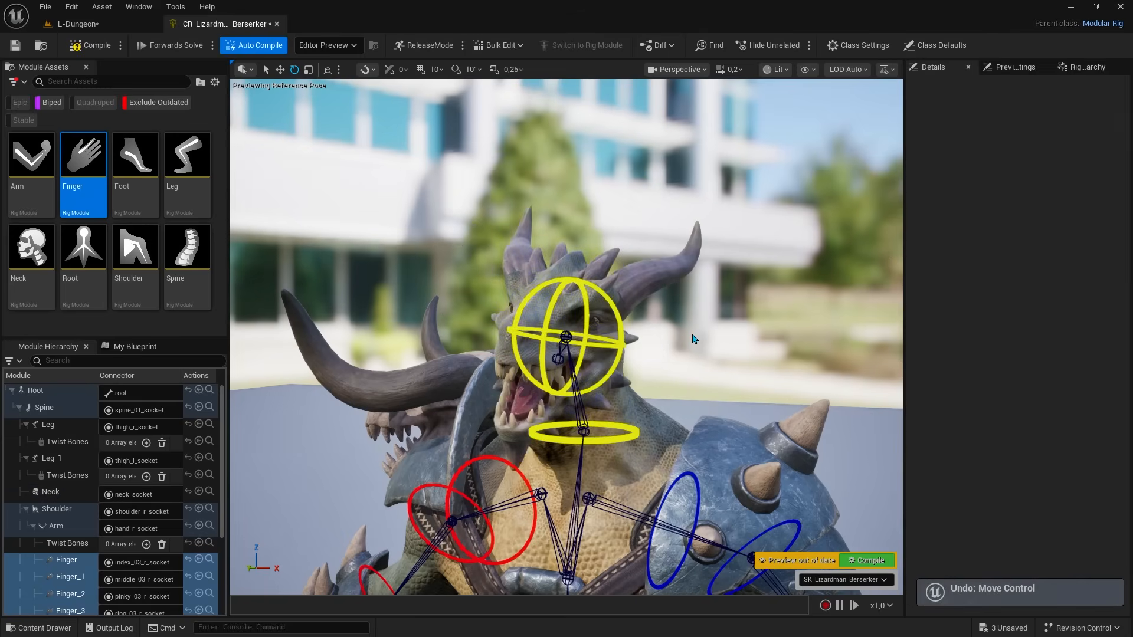
pyautogui.hotkey('ctrl', 'z')
# Switch the bone drawing to None and restore it to All Hierarchy
pyautogui.moveTo(694, 338); pyautogui.dragTo(820, 415, button='right')
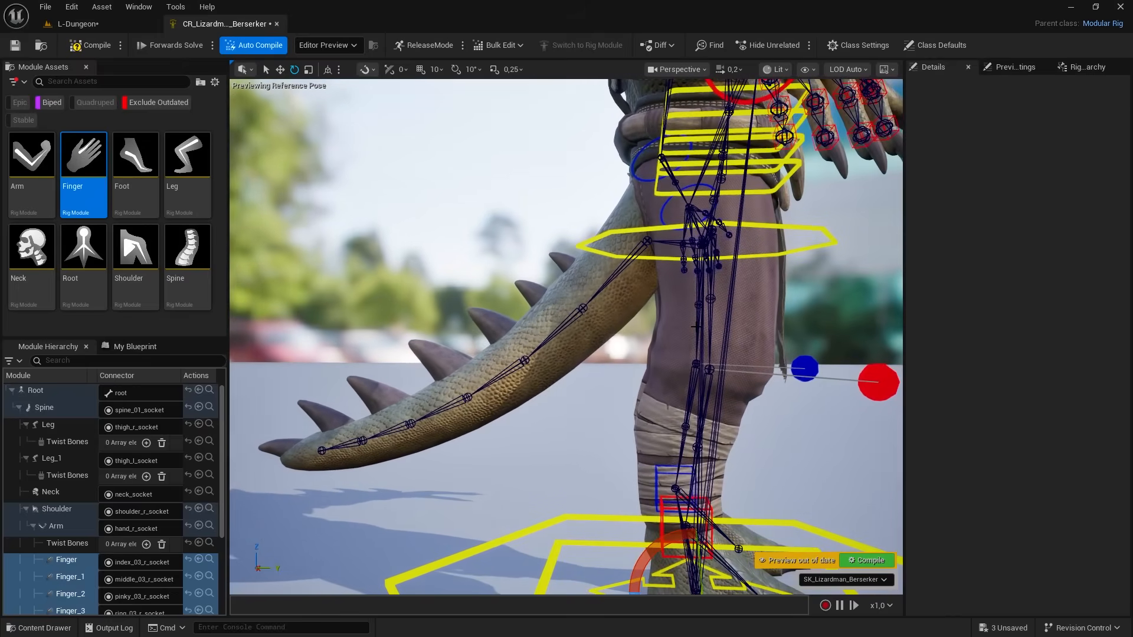
pyautogui.click(807, 69)
pyautogui.moveTo(850, 147)
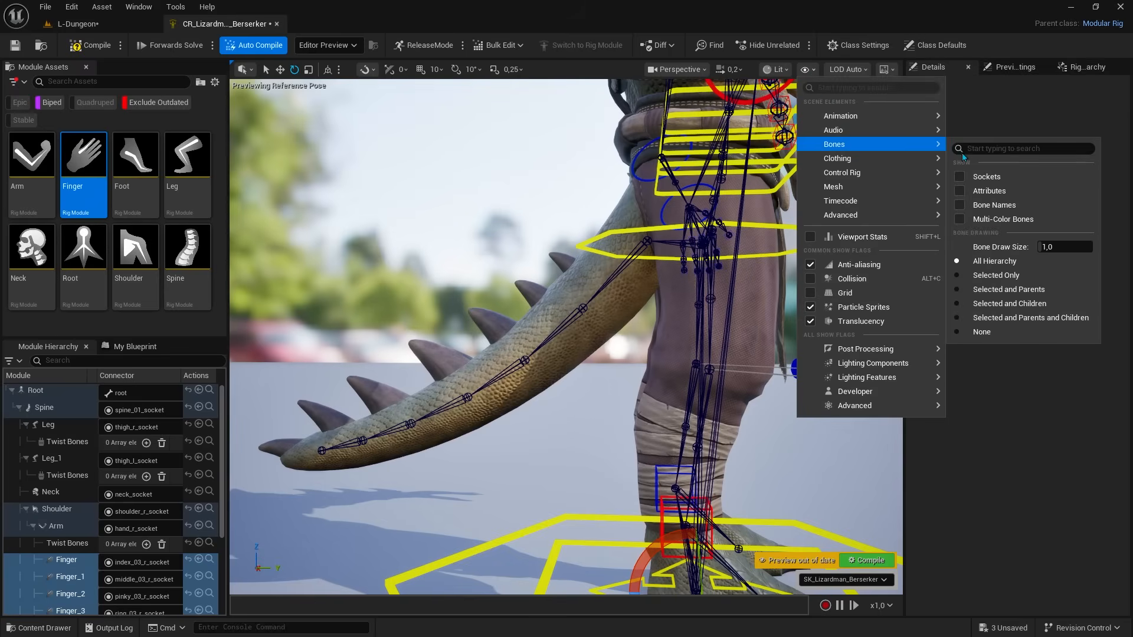
pyautogui.click(982, 332)
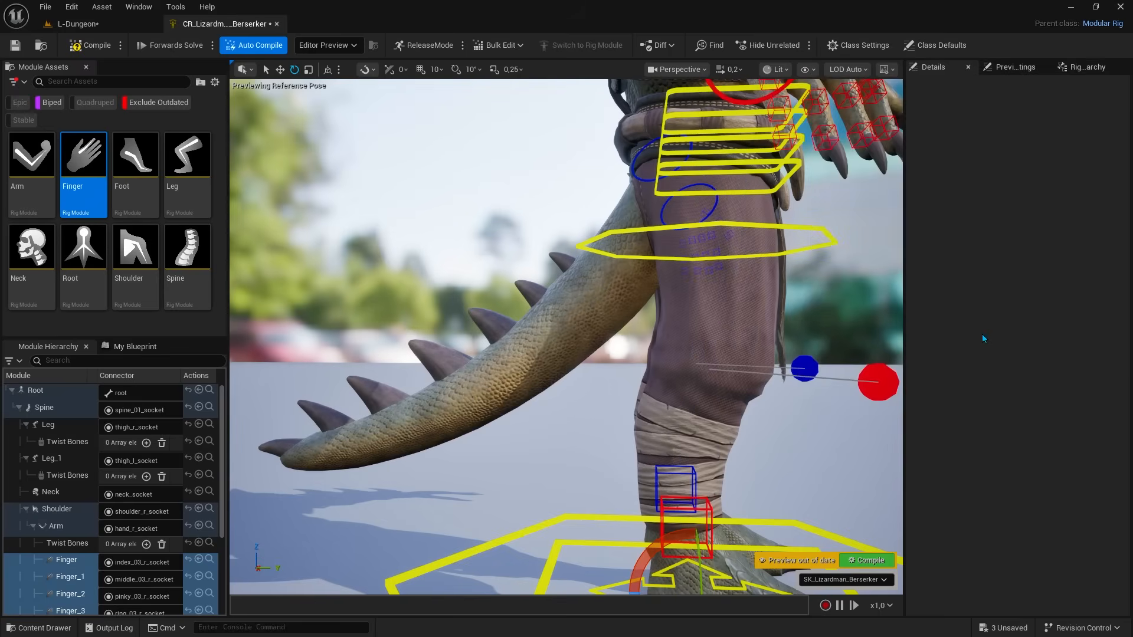
pyautogui.click(807, 69)
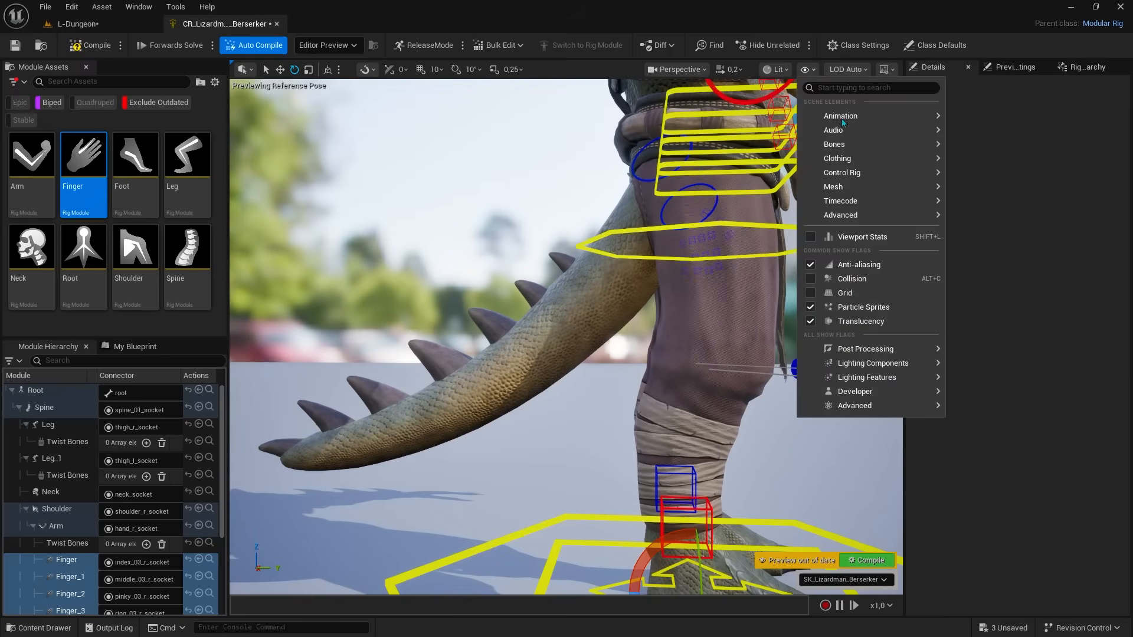
pyautogui.moveTo(892, 146)
pyautogui.click(990, 263)
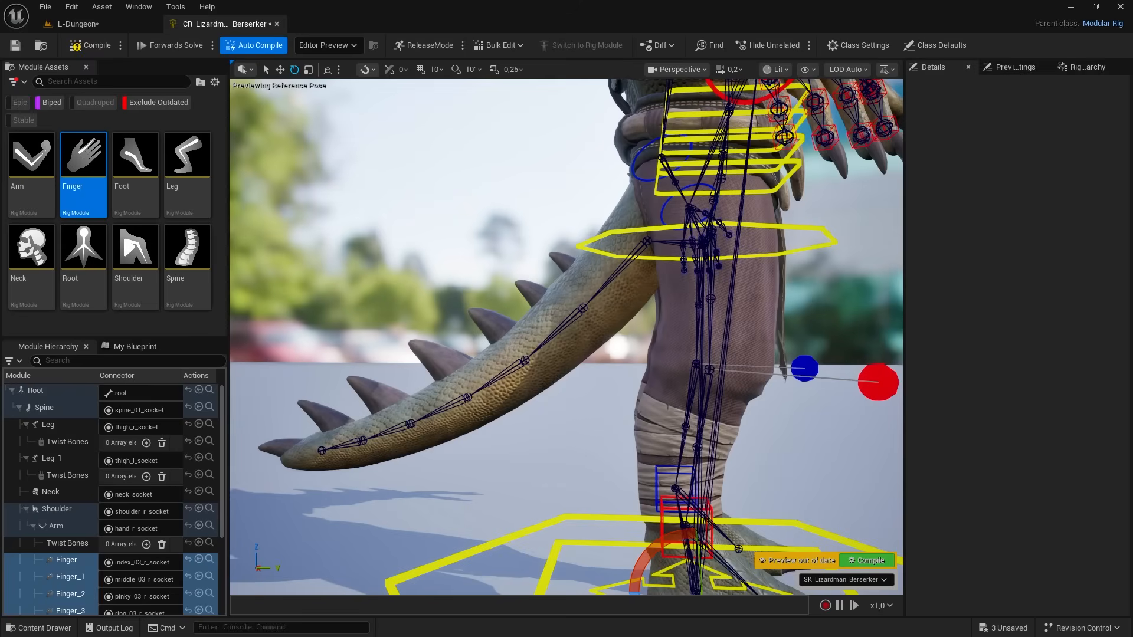
# Create a new socket on the first tail bone, u_Tail_01, and show the schematic viewport markers again
pyautogui.click(630, 255)
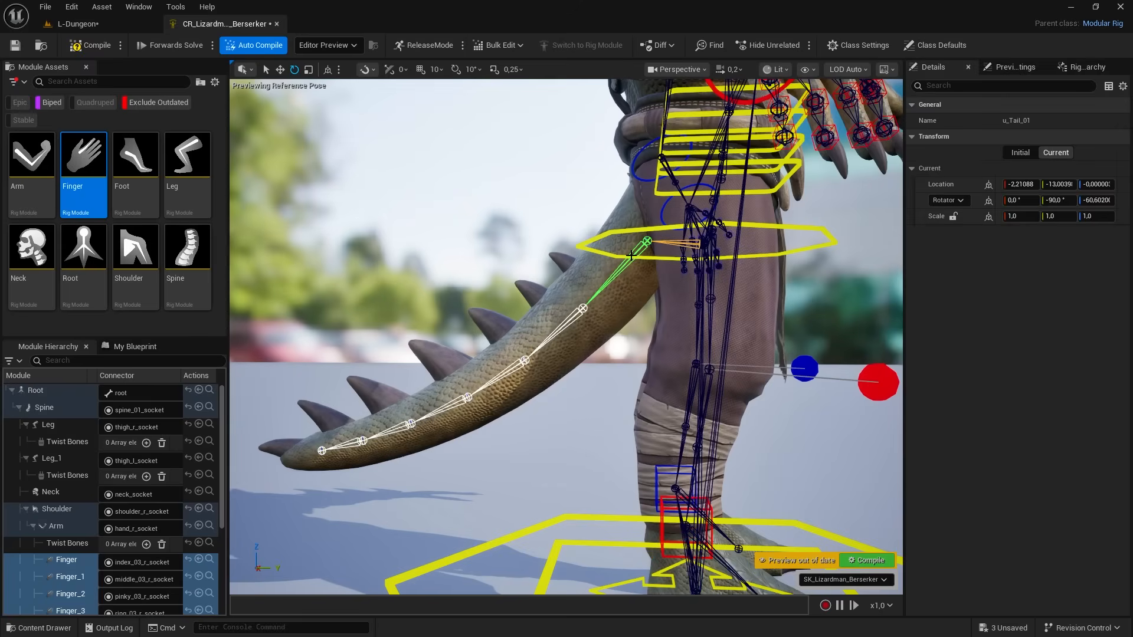
pyautogui.rightClick(435, 223)
pyautogui.moveTo(480, 258)
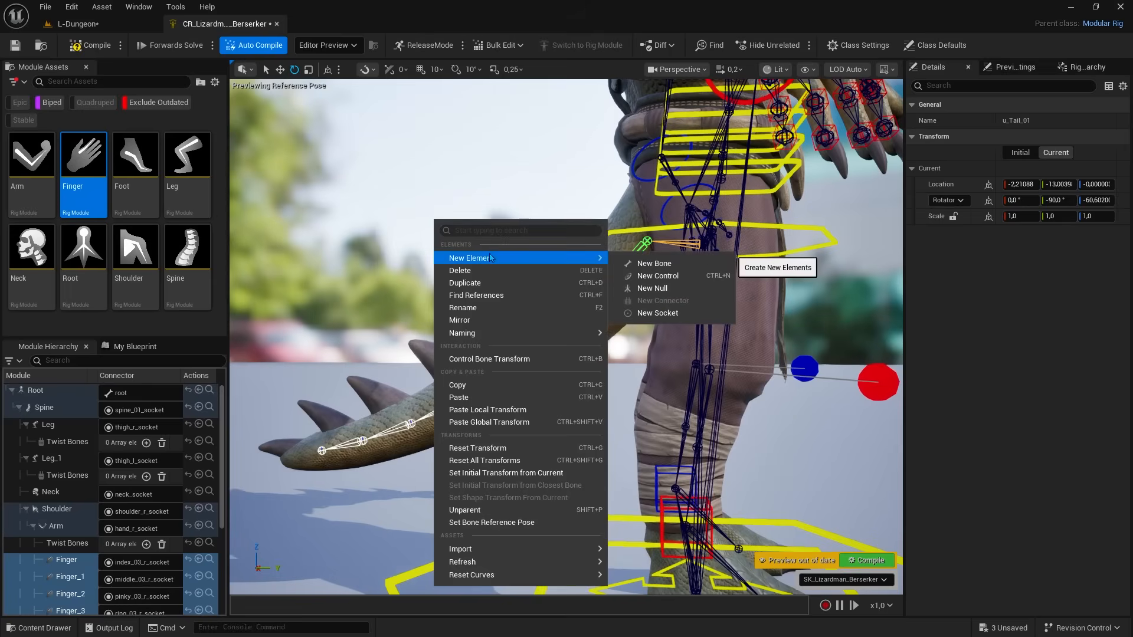
pyautogui.click(656, 313)
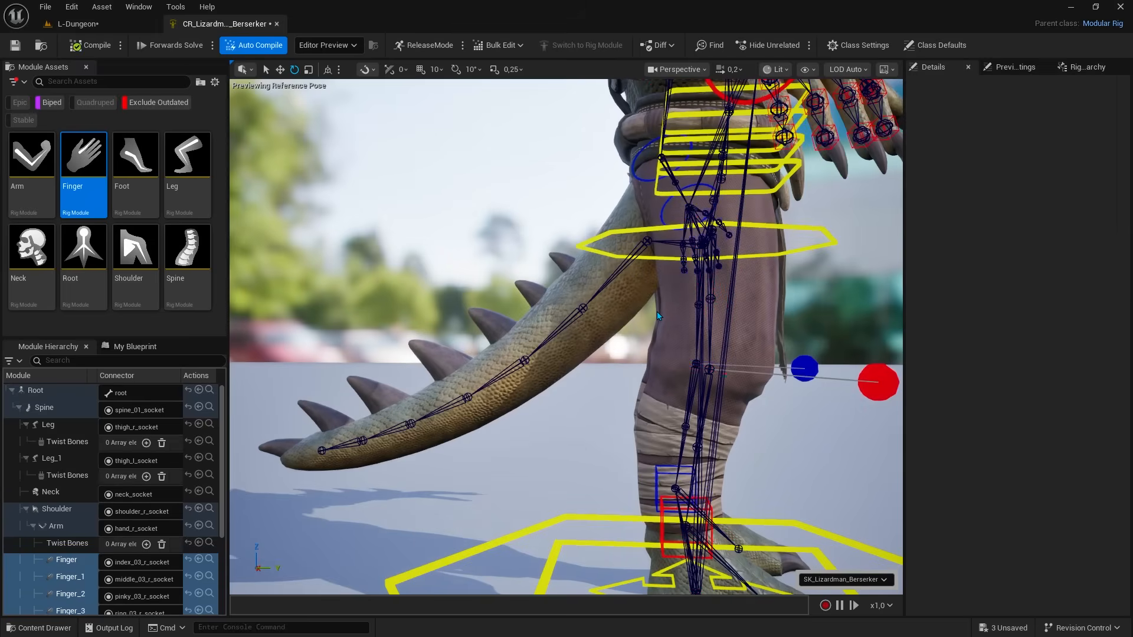
pyautogui.press('y')
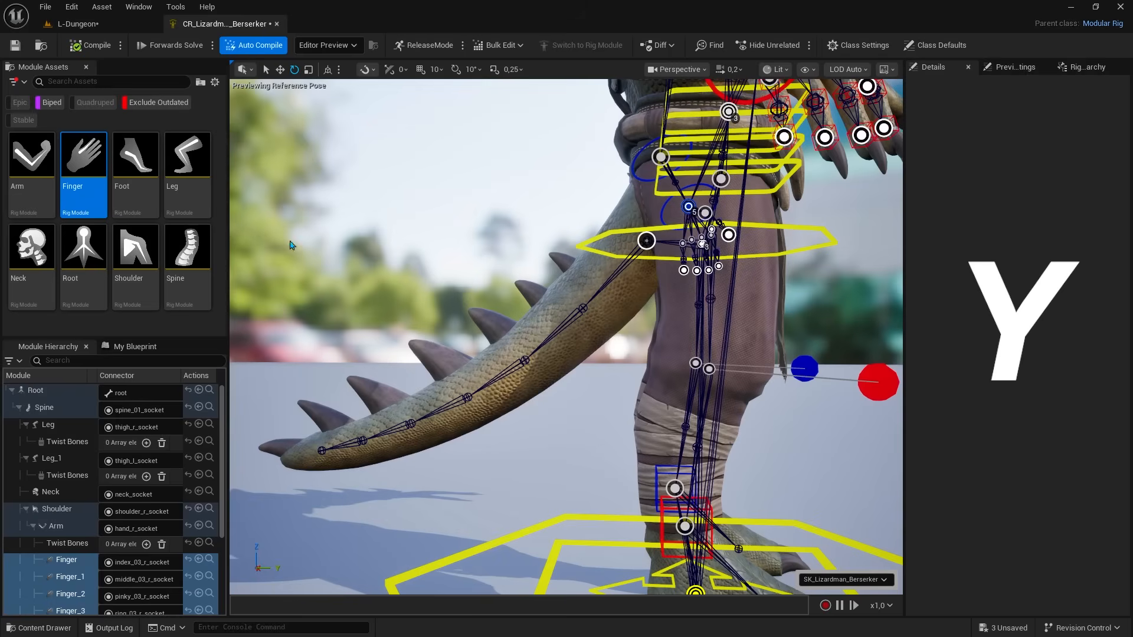
# Remove the Biped filter from the module assets and attach a Chain module to the u_Tail_01 socket
pyautogui.click(51, 103)
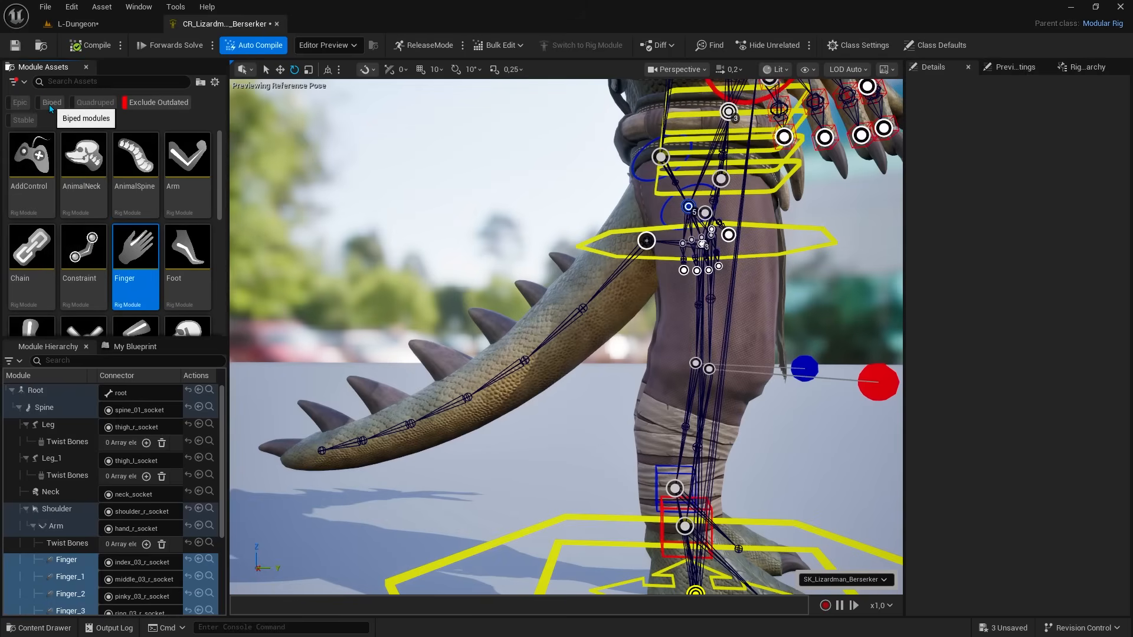
pyautogui.moveTo(36, 277)
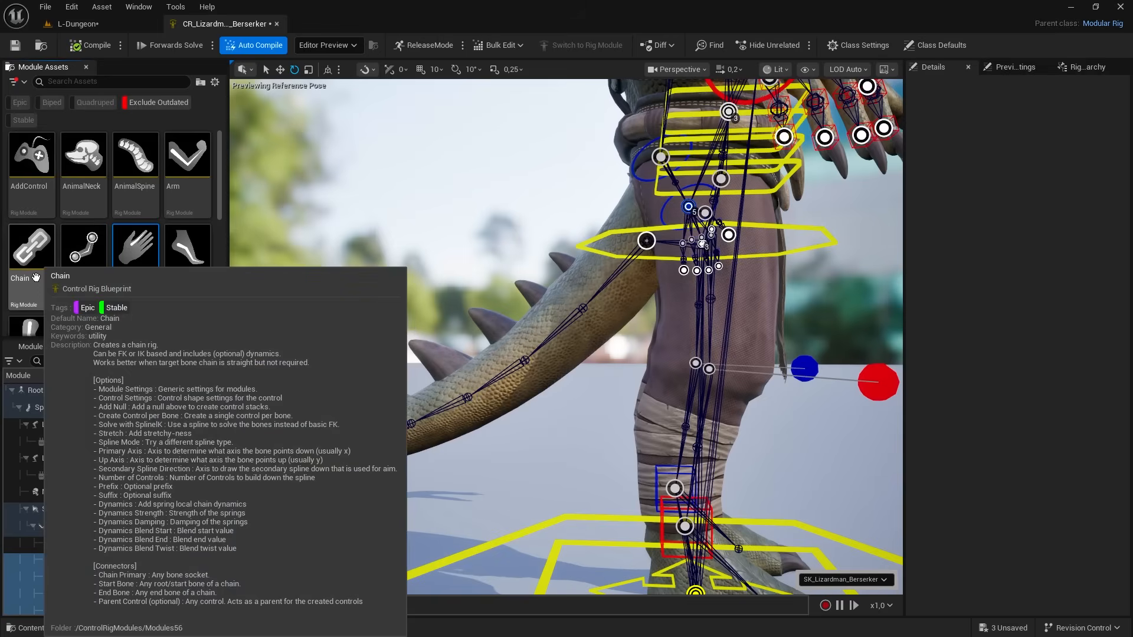
pyautogui.moveTo(36, 277); pyautogui.dragTo(647, 240)
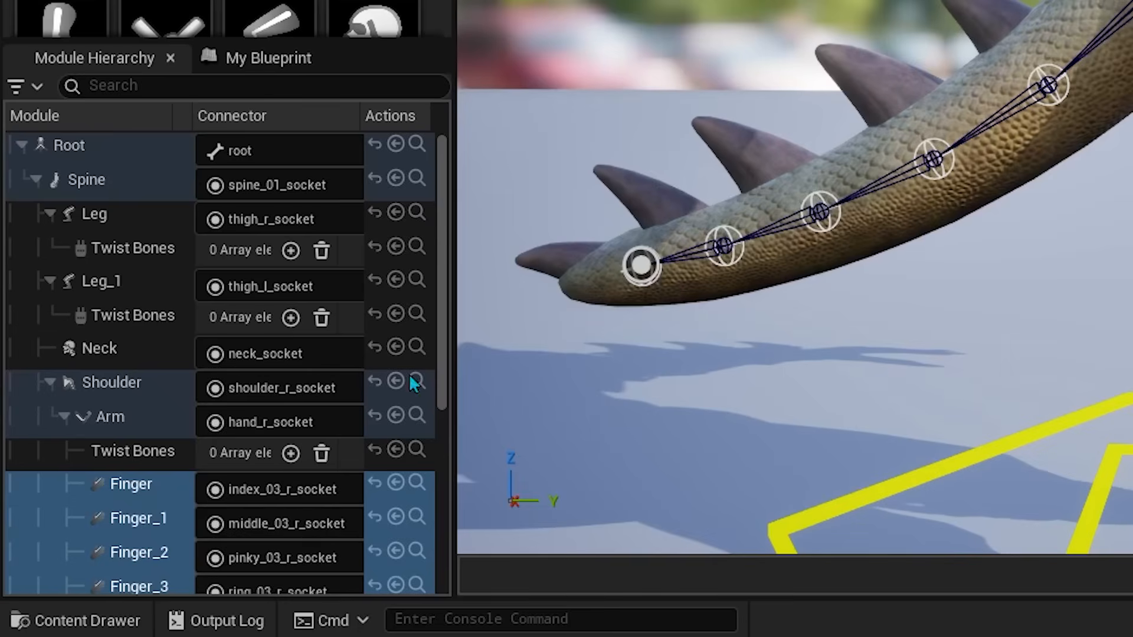
# Parent the Chain module to the Spine module in the module hierarchy
pyautogui.scroll(-6, 348, 383)
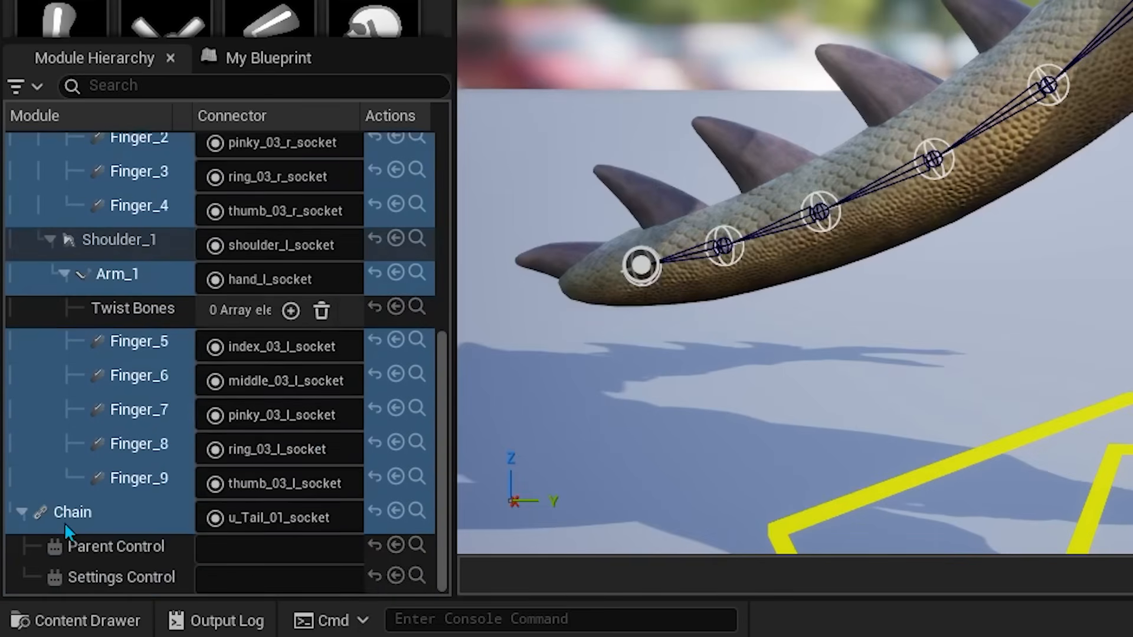
pyautogui.click(65, 522)
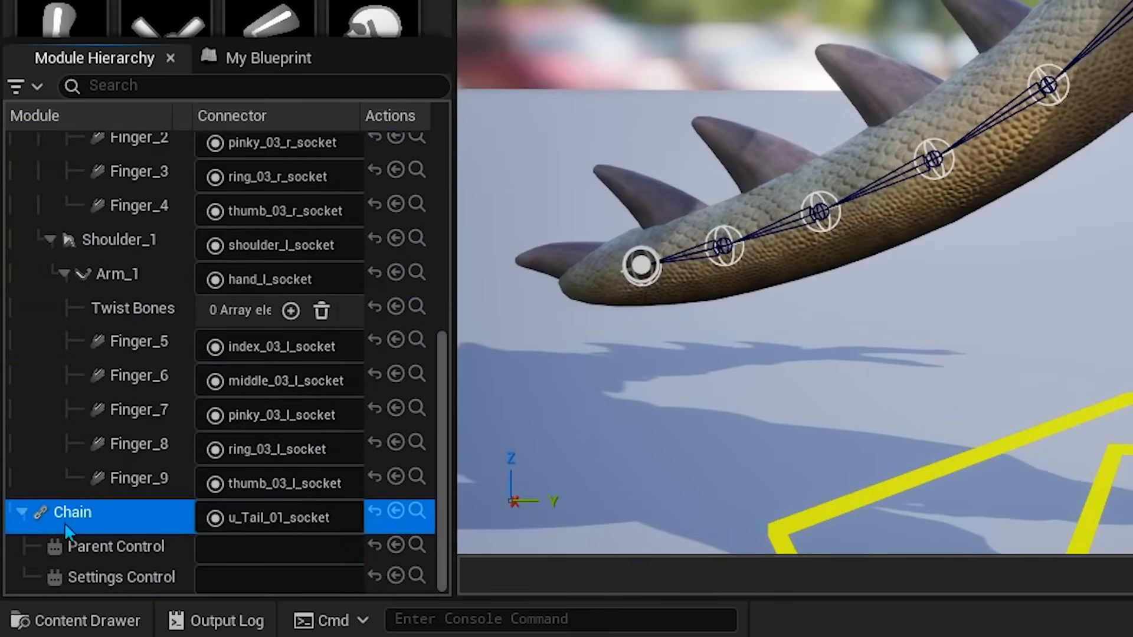
pyautogui.moveTo(64, 522); pyautogui.dragTo(86, 189)
pyautogui.scroll(5, 165, 383)
pyautogui.scroll(1, 164, 380)
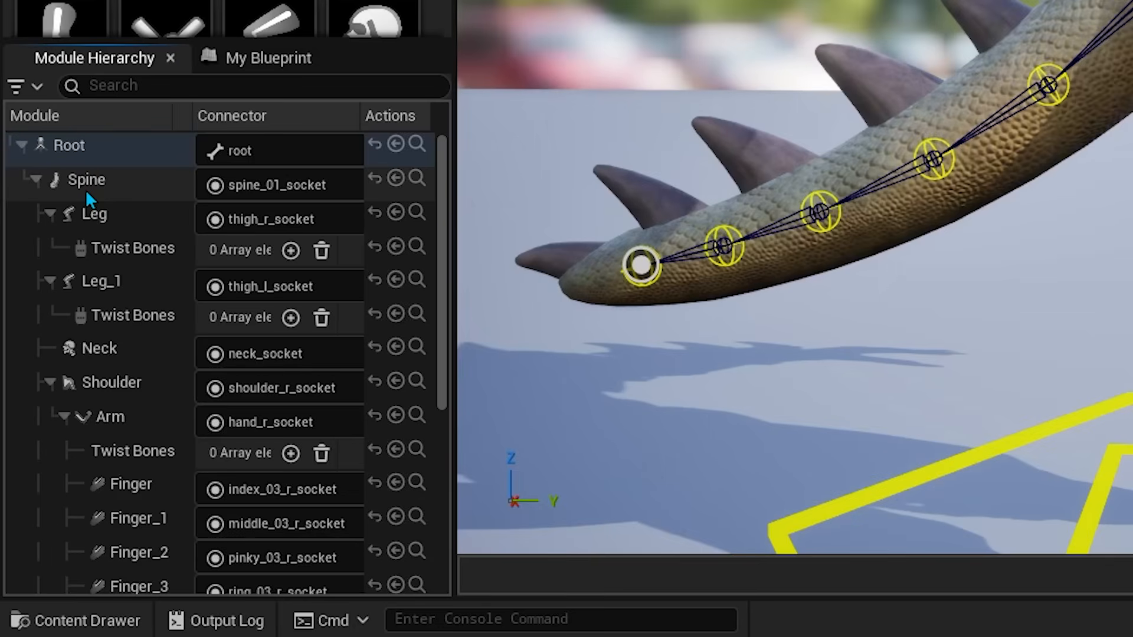
# Auto-resolve the Chain module's Parent Control and Settings Control connectors
pyautogui.scroll(-5, 86, 190)
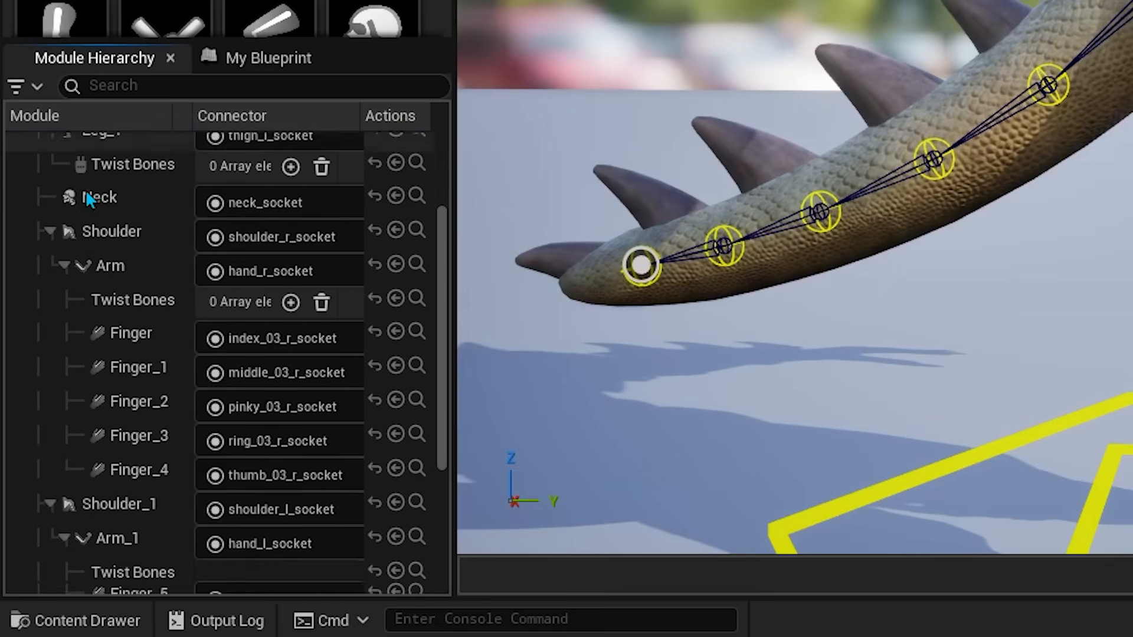
pyautogui.scroll(-2, 86, 190)
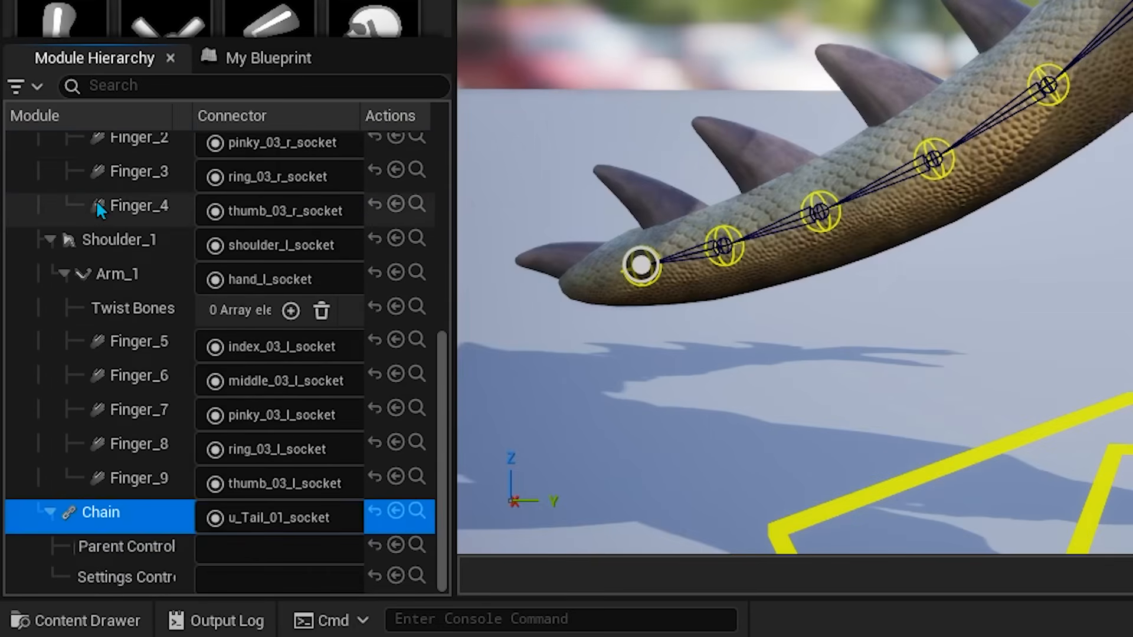
pyautogui.rightClick(137, 555)
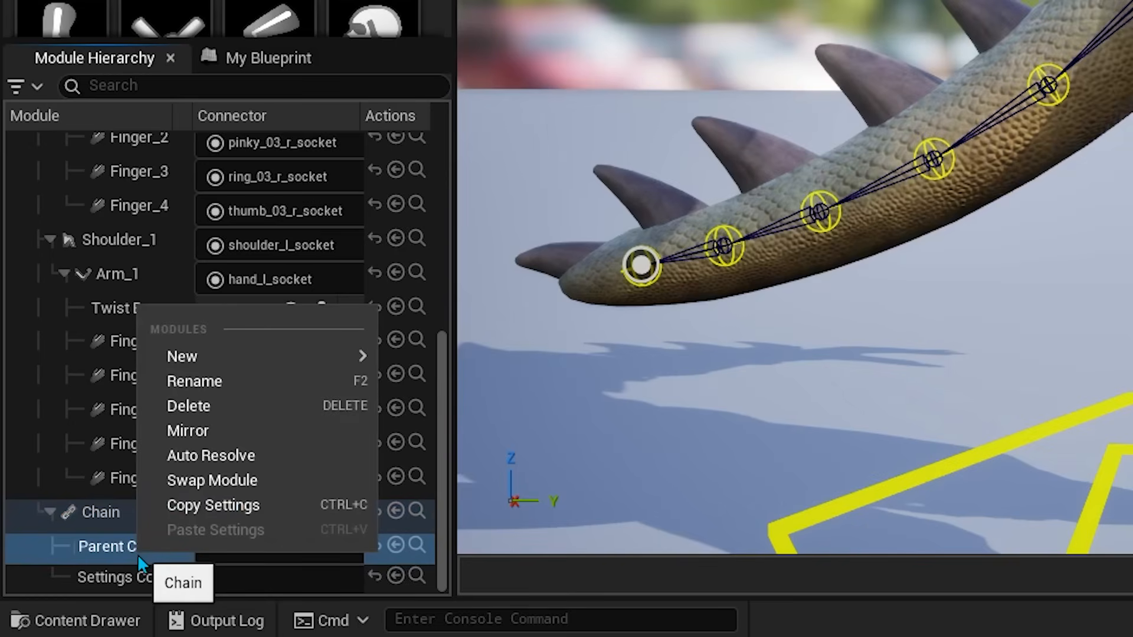
pyautogui.click(224, 461)
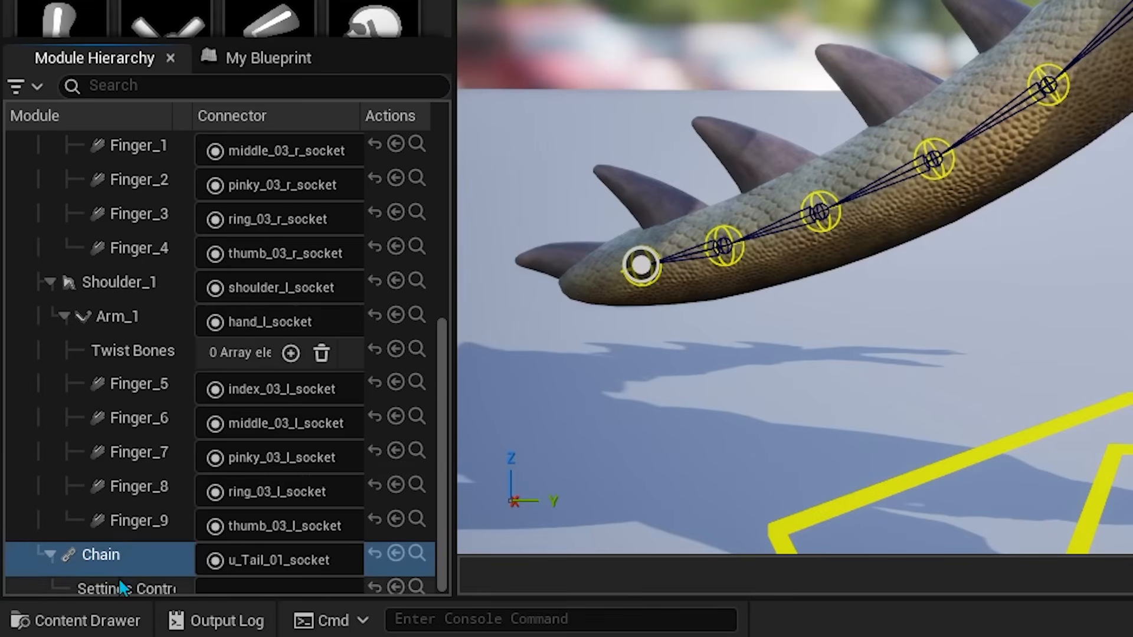
pyautogui.rightClick(119, 587)
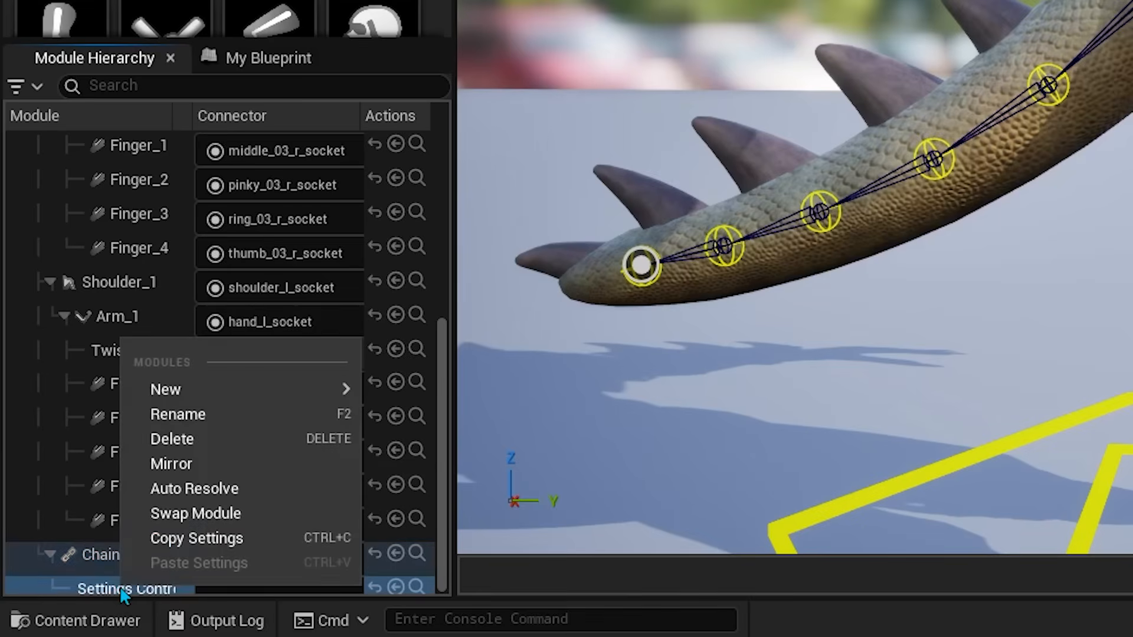
pyautogui.click(169, 498)
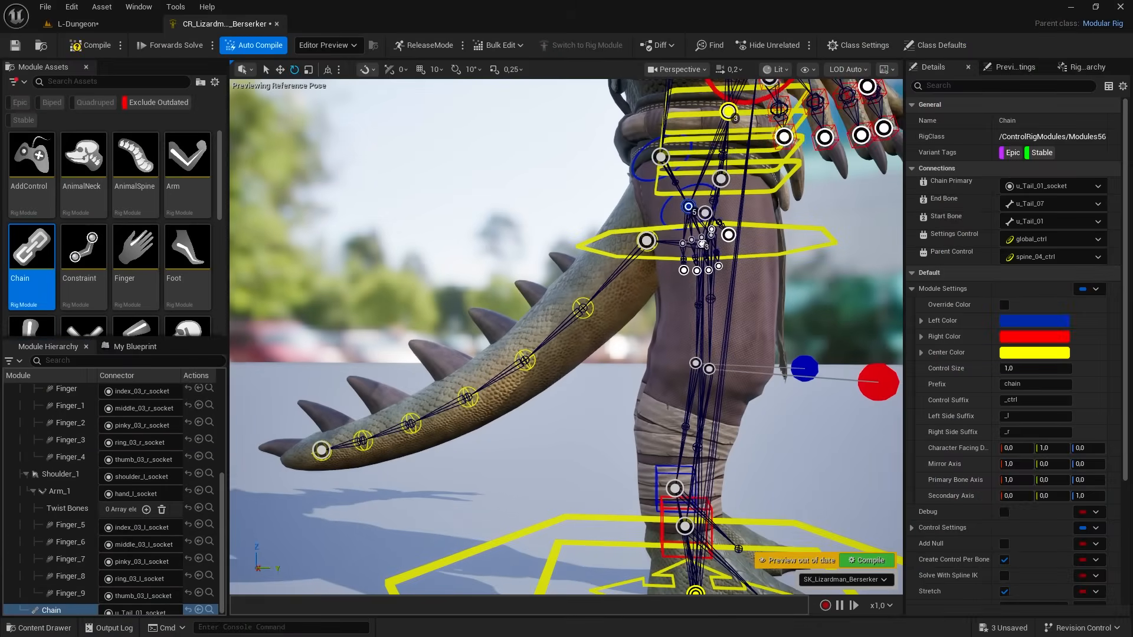
# Test the tail's attachment by rotating the body control at the hips, and undo the rotation
pyautogui.click(619, 230)
pyautogui.moveTo(653, 245); pyautogui.dragTo(684, 237)
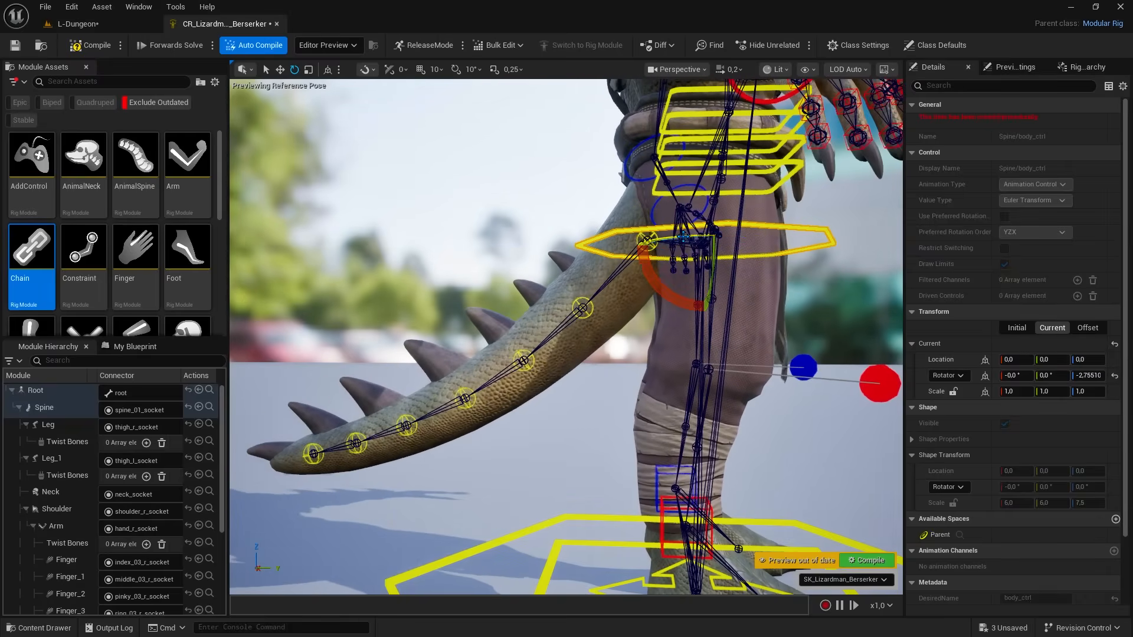
pyautogui.hotkey('ctrl', 'z')
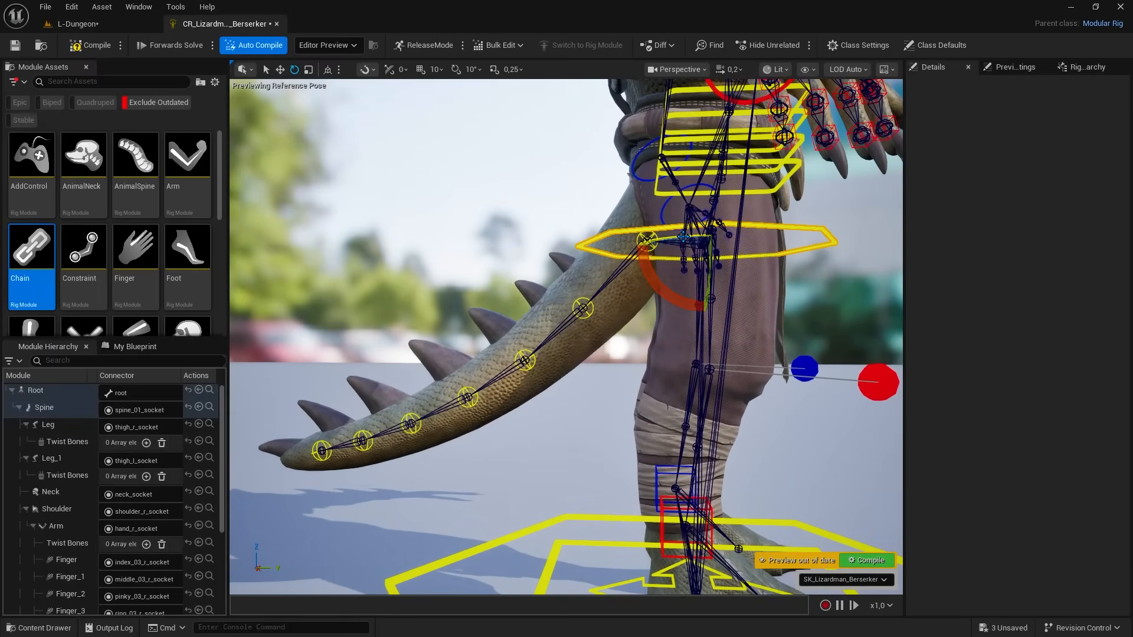
# Enable Dynamics in the tail Chain module's settings and compile the rig
pyautogui.scroll(-5, 123, 542)
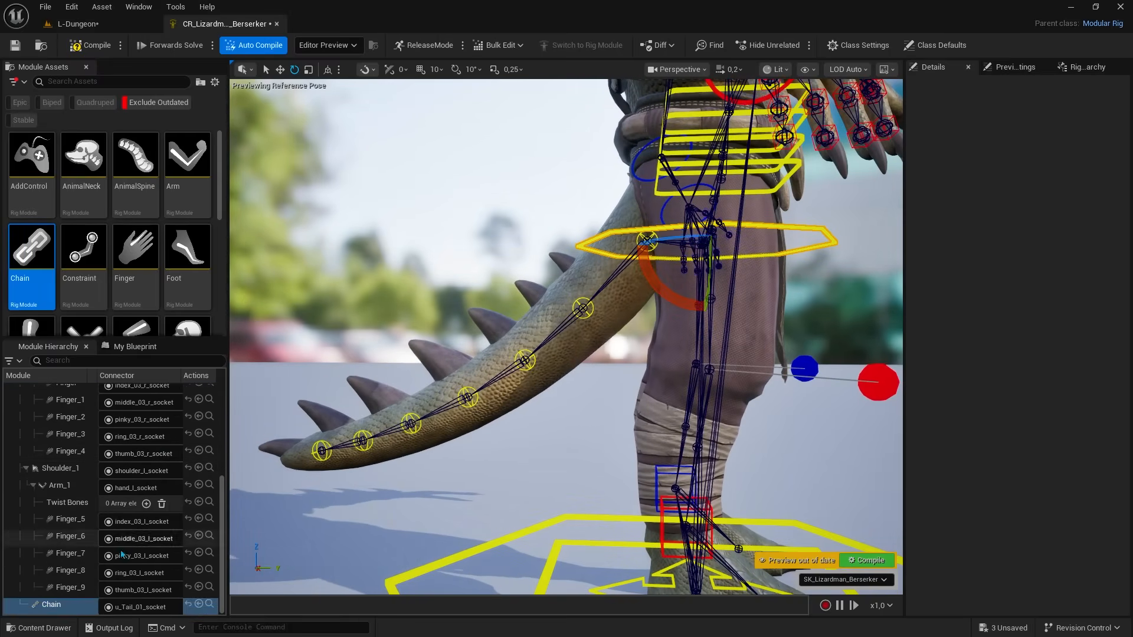
pyautogui.click(52, 610)
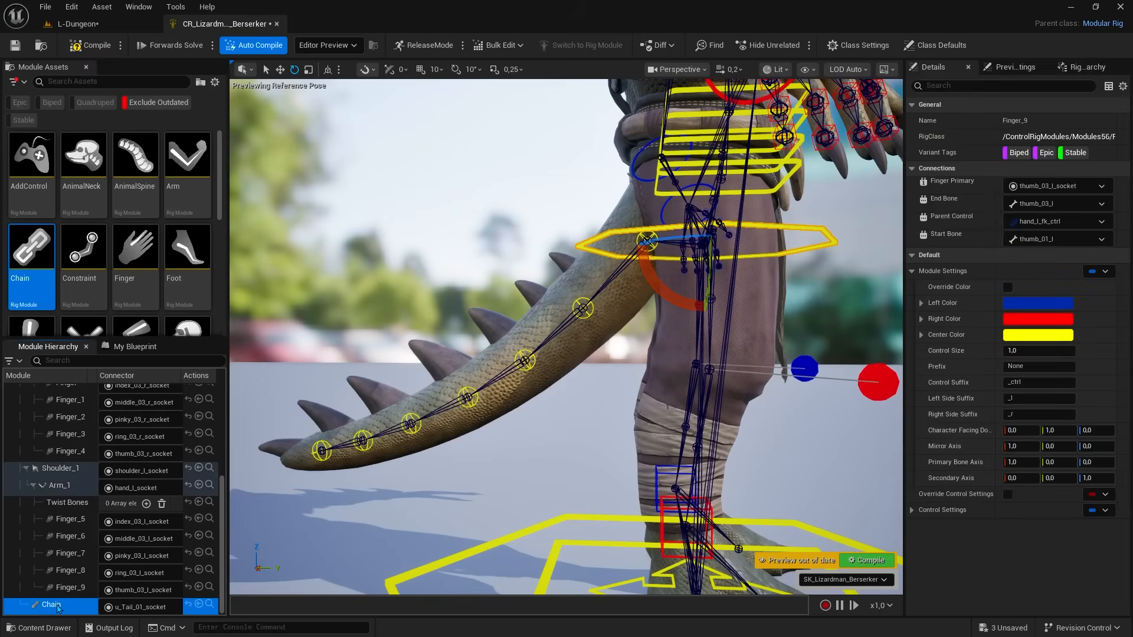
pyautogui.scroll(-3, 623, 553)
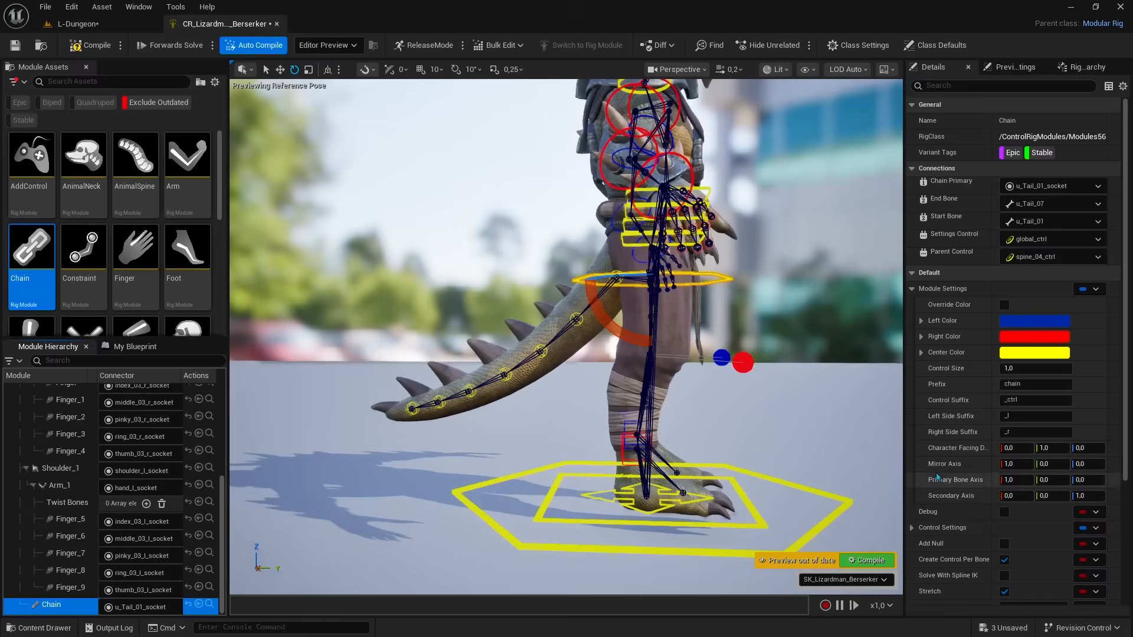
pyautogui.scroll(-5, 966, 520)
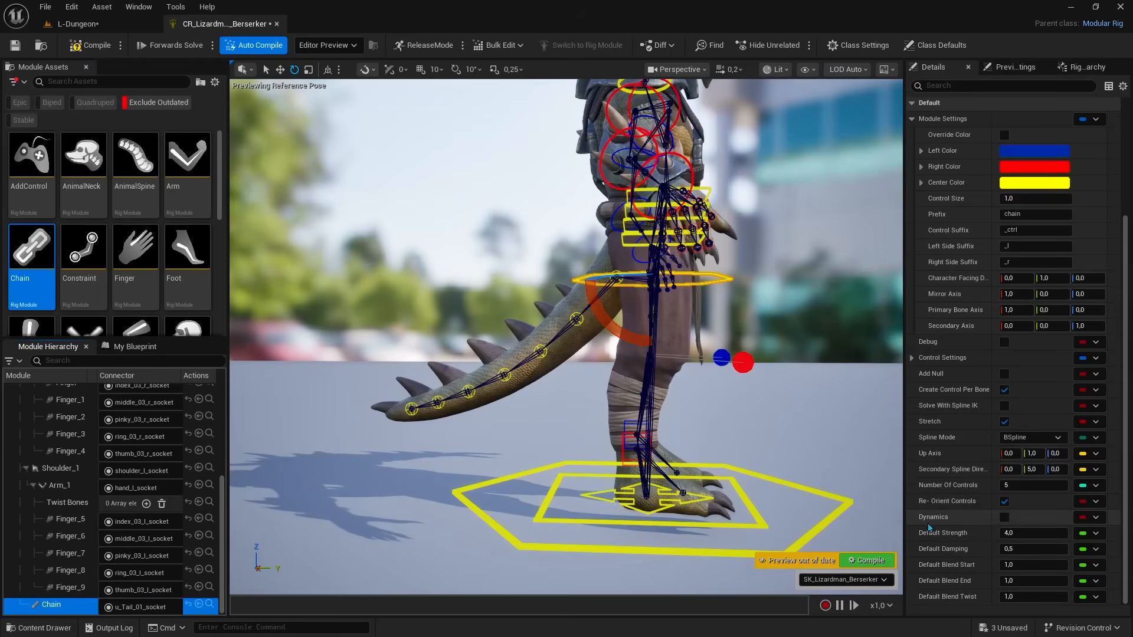
pyautogui.click(1004, 519)
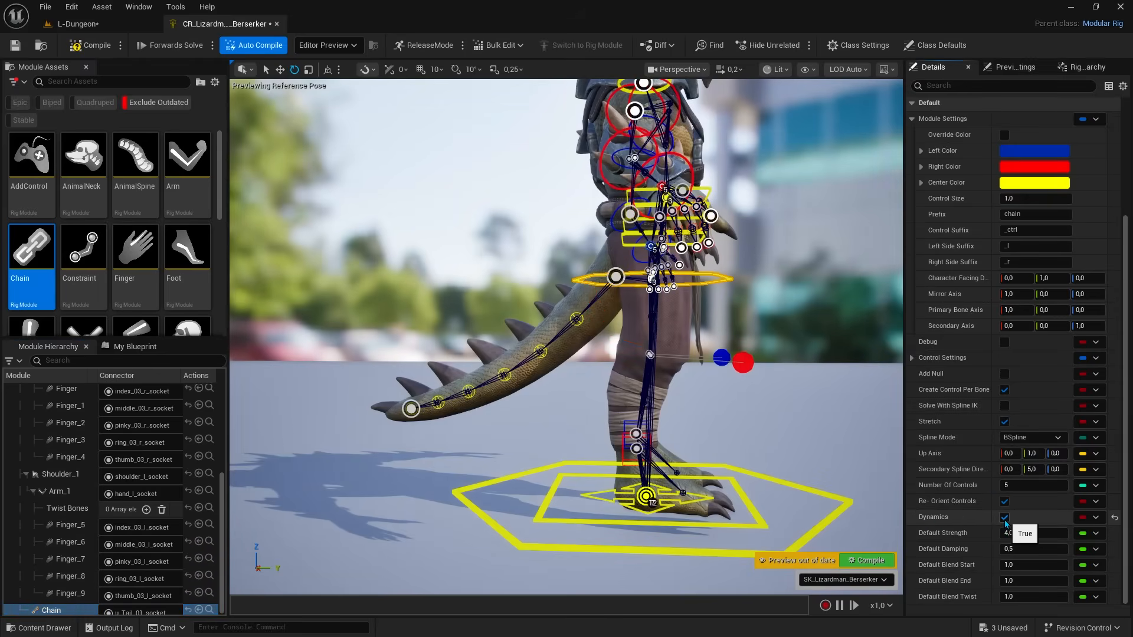
pyautogui.click(91, 45)
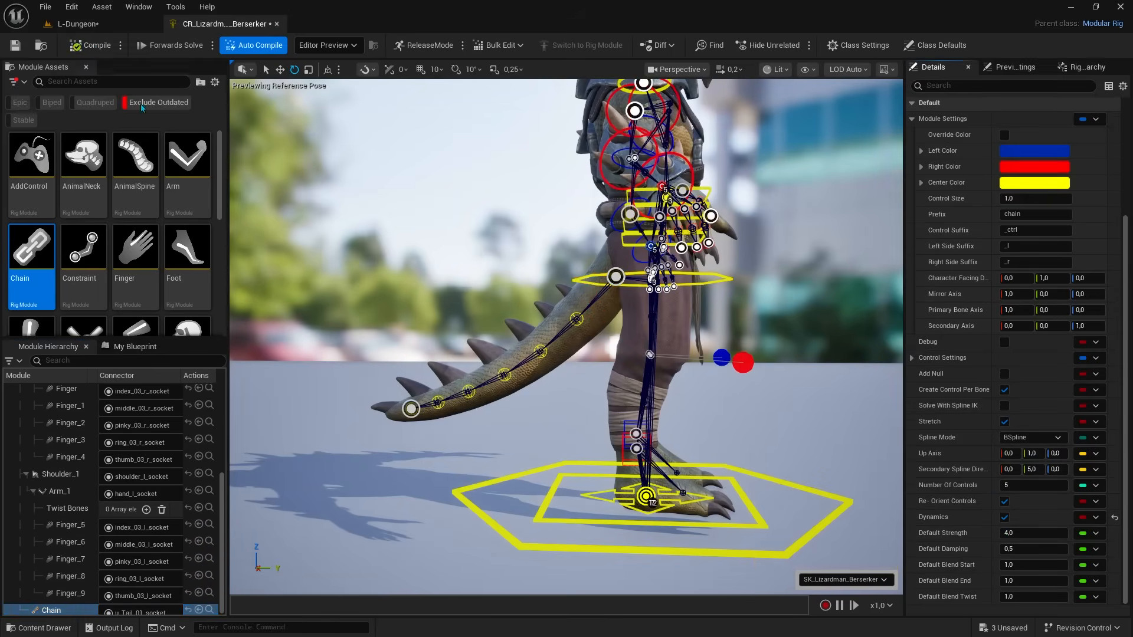
# Test the tail's dynamics by rotating the body control at the hips, and undo the rotation
pyautogui.click(660, 284)
pyautogui.moveTo(660, 286); pyautogui.dragTo(554, 291)
pyautogui.hotkey('ctrl', 'z')
pyautogui.moveTo(555, 290); pyautogui.dragTo(473, 338, button='right')
# Set the Root module's Control Size to 1.5
pyautogui.click(56, 393)
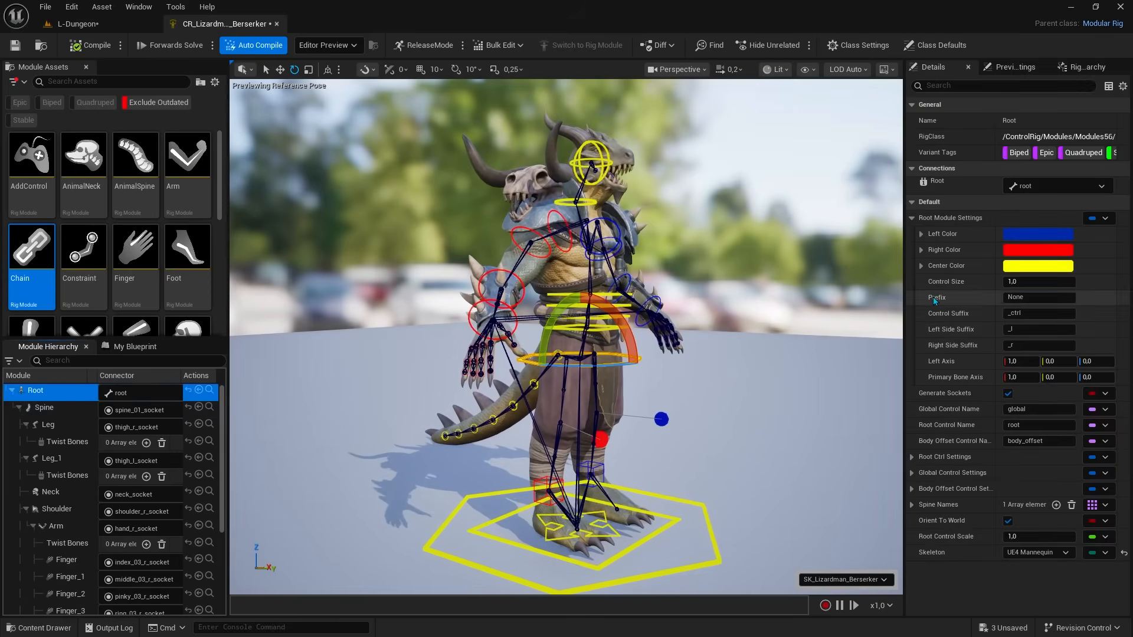
pyautogui.click(1028, 282)
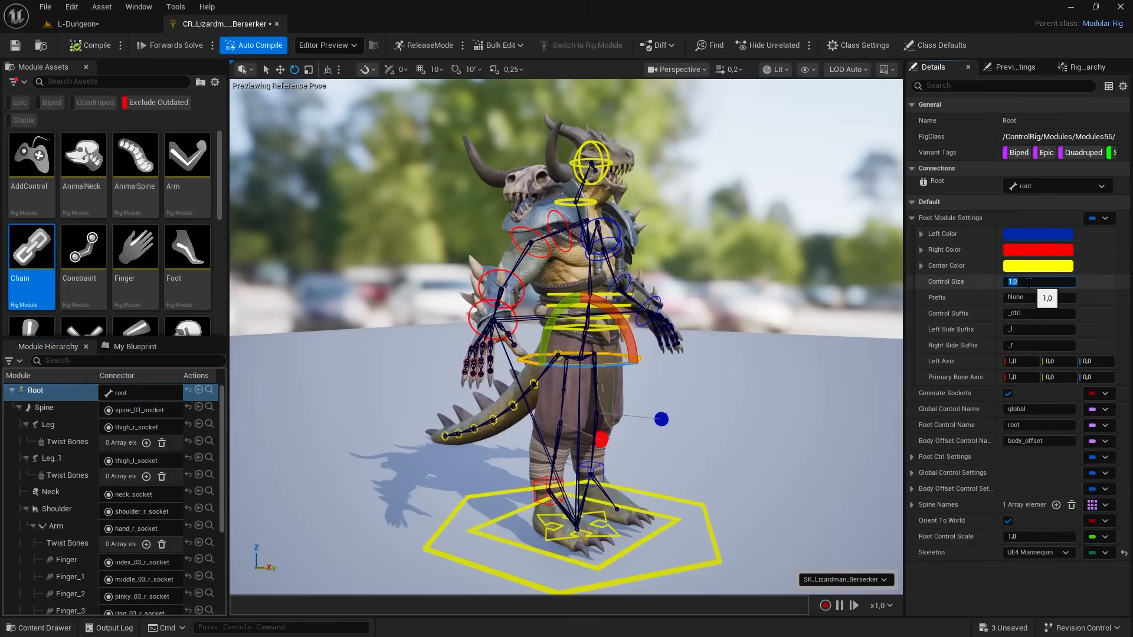
pyautogui.press('Return')
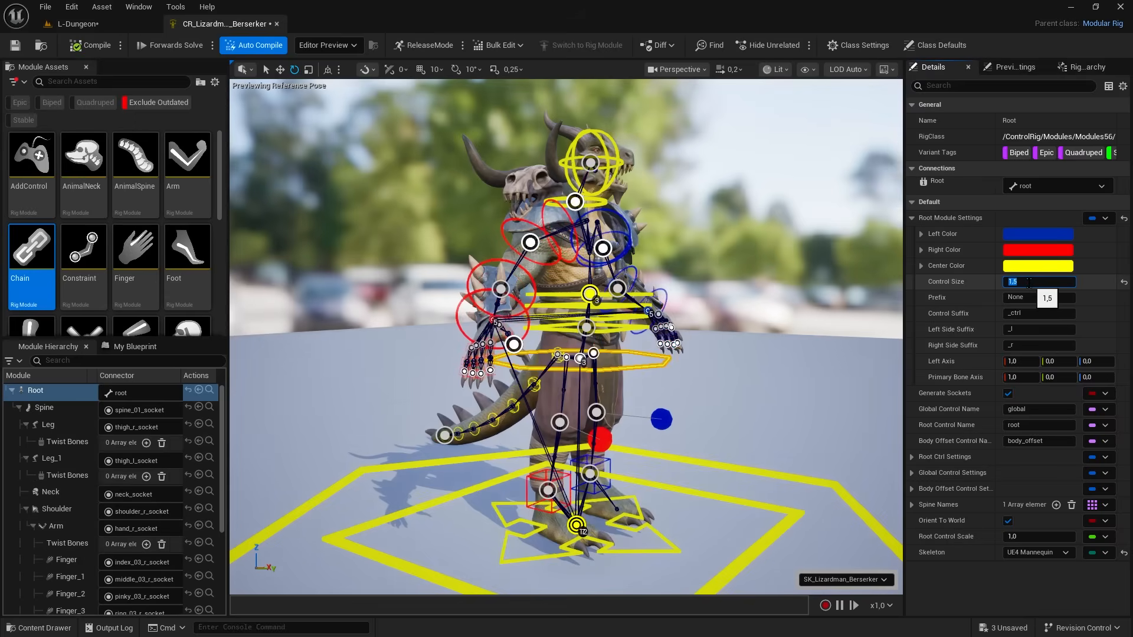
pyautogui.moveTo(614, 321); pyautogui.dragTo(479, 370, button='right')
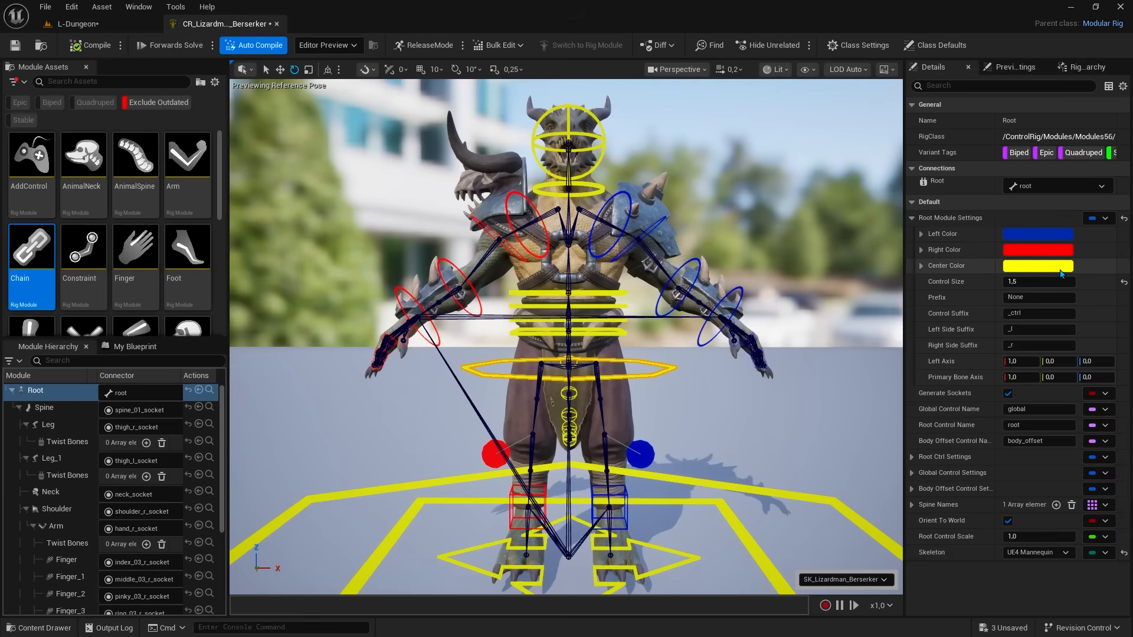
# Try pink as the Root module's Center Color and reset it to the default
pyautogui.click(1060, 271)
pyautogui.click(884, 322)
pyautogui.press('Return')
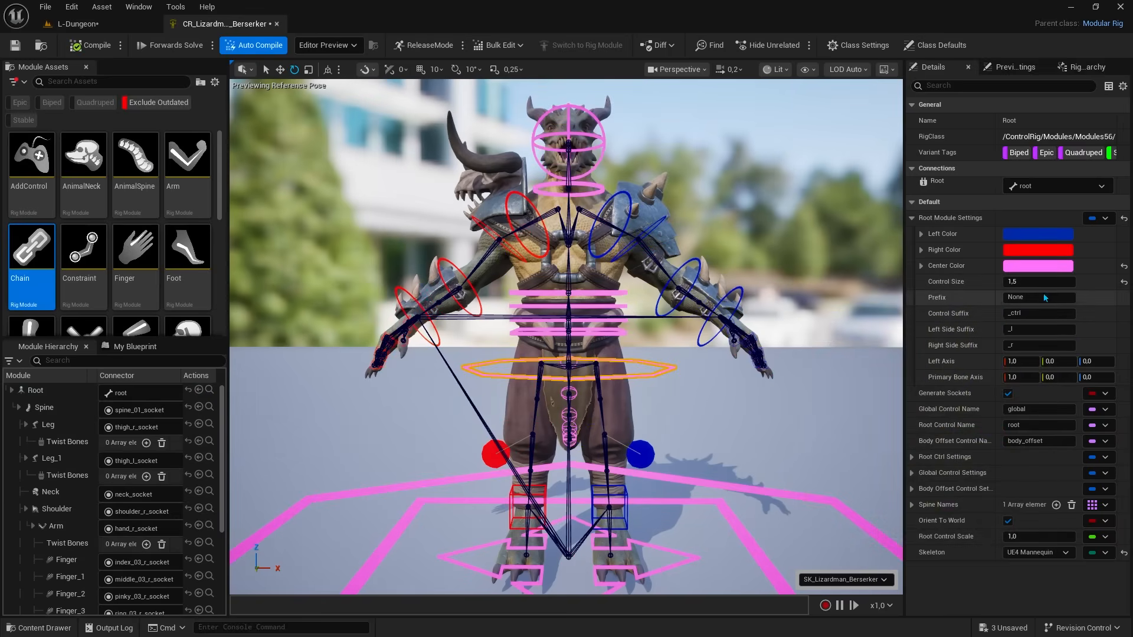
pyautogui.click(1124, 267)
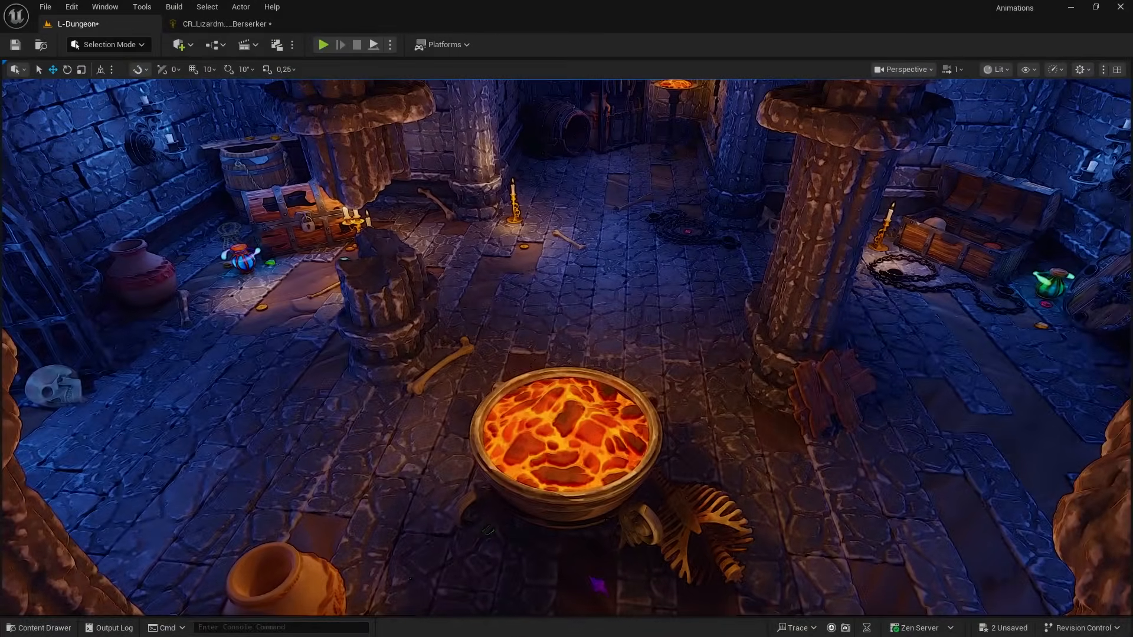
# Place CR_Lizardman_Berserker from the Mesh folder behind the cauldron in the L-Dungeon level, dismiss the Anim Layers window, and select the rig
pyautogui.hotkey('ctrl', 'space')
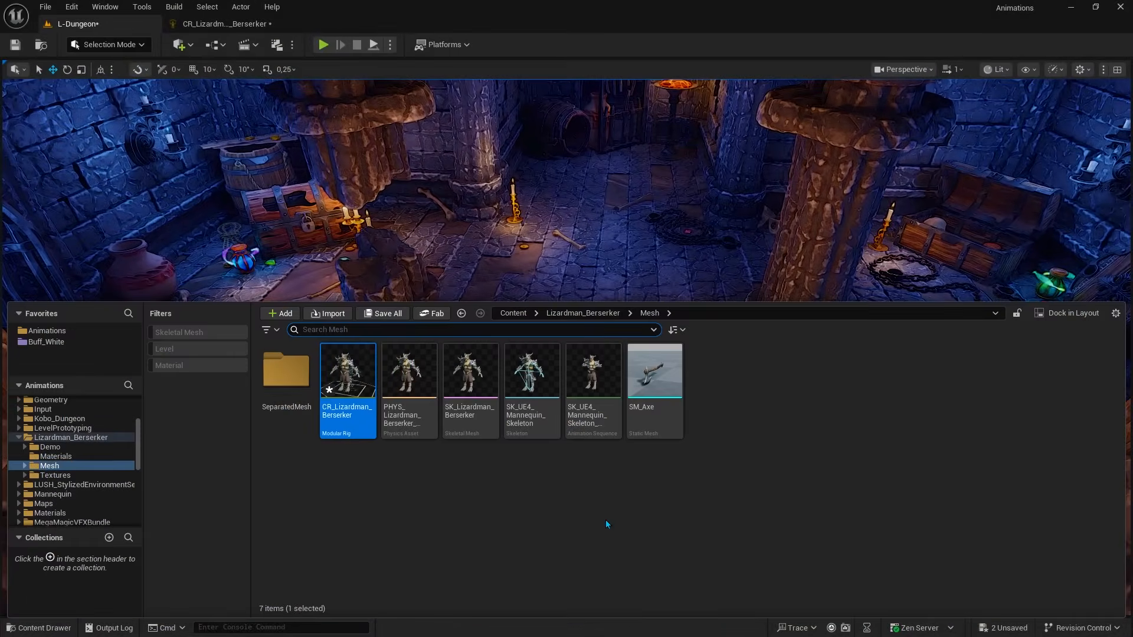
pyautogui.moveTo(348, 372); pyautogui.dragTo(578, 333)
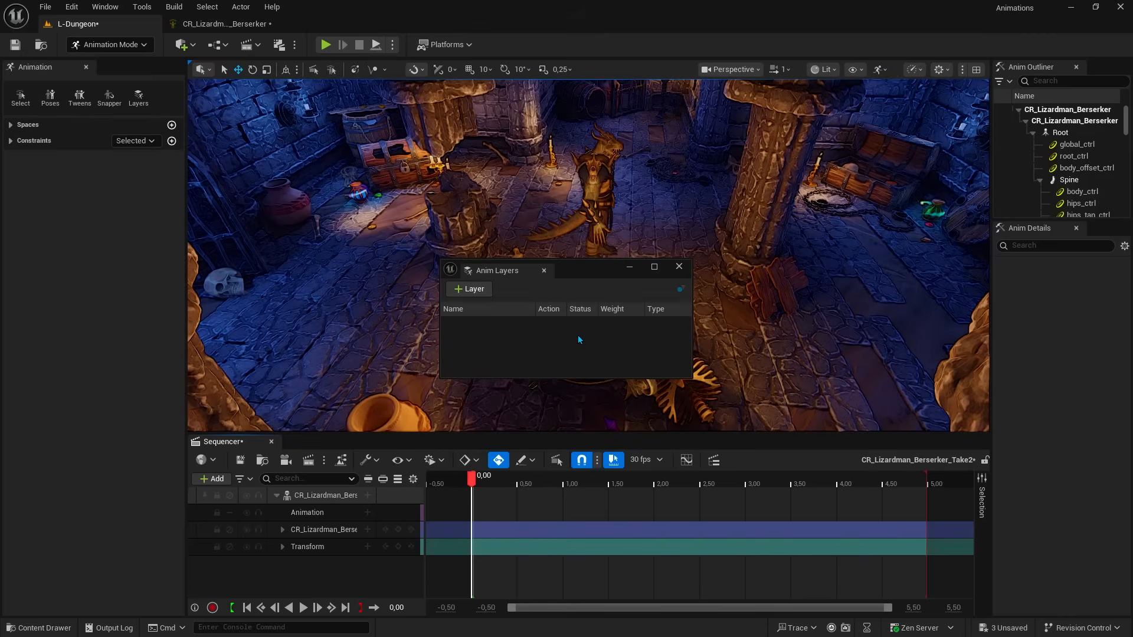
pyautogui.click(678, 267)
pyautogui.click(599, 226)
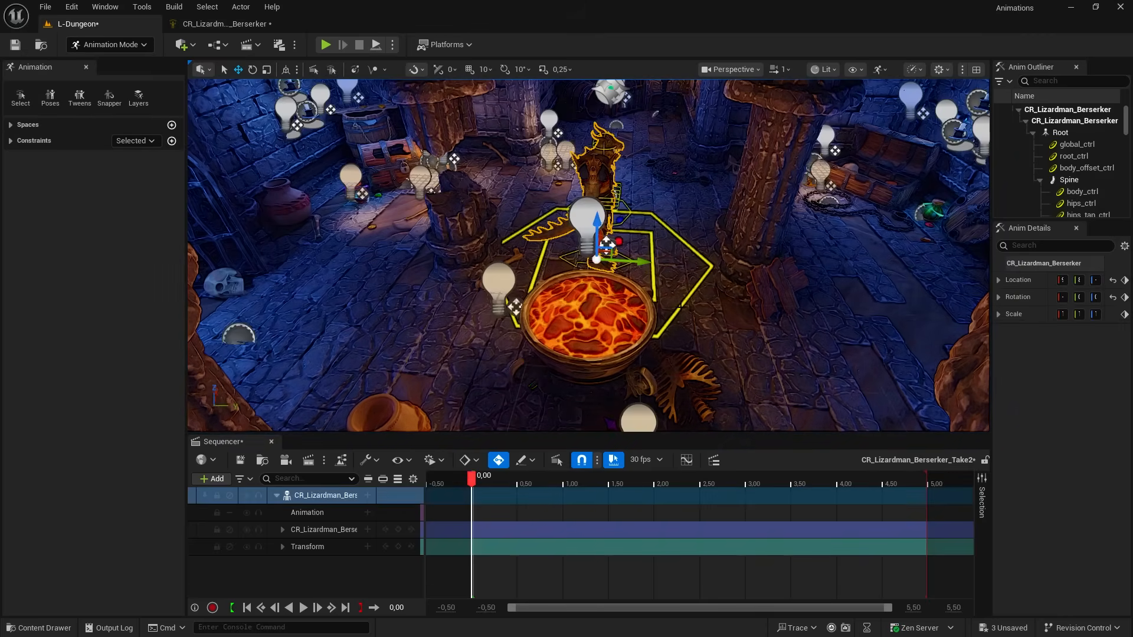
# Turn the Lizardman to face the cauldron and pose its arms over the lava at the start of the timeline
pyautogui.press('e')
pyautogui.moveTo(758, 340); pyautogui.dragTo(766, 284, button='right')
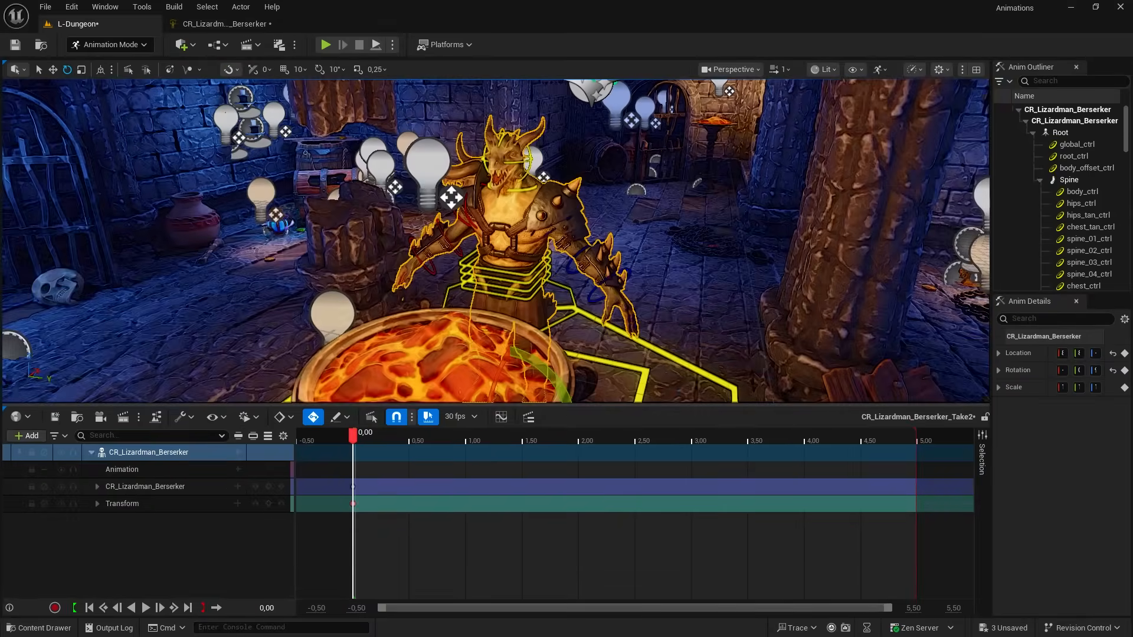
pyautogui.click(567, 236)
pyautogui.click(584, 262)
pyautogui.moveTo(566, 213); pyautogui.dragTo(502, 220, button='right')
pyautogui.click(442, 209)
pyautogui.scroll(-4, 496, 236)
pyautogui.click(525, 248)
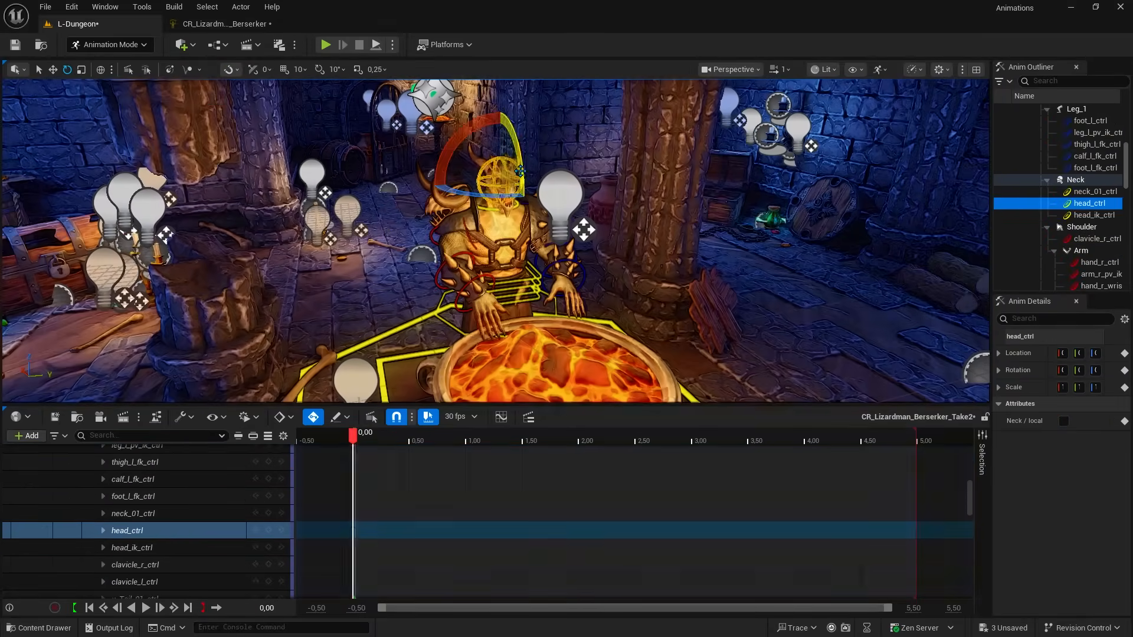
# Pose the body, head and left arm controls over the cauldron at about 1.1 seconds
pyautogui.click(473, 440)
pyautogui.click(530, 225)
pyautogui.click(525, 277)
pyautogui.click(478, 303)
pyautogui.moveTo(480, 303); pyautogui.dragTo(413, 212, button='right')
pyautogui.click(413, 212)
pyautogui.moveTo(496, 236); pyautogui.dragTo(413, 236, button='right')
pyautogui.click(551, 291)
pyautogui.moveTo(551, 248); pyautogui.dragTo(448, 236, button='right')
pyautogui.click(426, 118)
pyautogui.scroll(-2, 443, 177)
# Adjust the body control's pose at about 2.37 seconds and key the control at about 3.8 seconds
pyautogui.click(604, 439)
pyautogui.click(546, 262)
pyautogui.click(570, 439)
pyautogui.click(619, 440)
pyautogui.moveTo(472, 285); pyautogui.dragTo(513, 288)
pyautogui.click(777, 440)
pyautogui.press('s')
# Rotate the left upper-arm and lower-arm FK controls at 2.3667 seconds to continue the stirring motion
pyautogui.click(911, 440)
pyautogui.moveTo(910, 440); pyautogui.dragTo(619, 439)
pyautogui.keyDown('alt'); pyautogui.moveTo(495, 248); pyautogui.dragTo(472, 248); pyautogui.keyUp('alt')
pyautogui.click(609, 283)
pyautogui.click(522, 221)
pyautogui.moveTo(531, 200); pyautogui.dragTo(501, 277)
pyautogui.click(472, 266)
# Rotate the left lower-arm control at about 3.6, 4.3 and 5 seconds
pyautogui.click(744, 439)
pyautogui.moveTo(738, 453); pyautogui.dragTo(759, 439)
pyautogui.moveTo(492, 247); pyautogui.dragTo(499, 268)
pyautogui.moveTo(759, 440); pyautogui.dragTo(842, 440)
pyautogui.moveTo(492, 248); pyautogui.dragTo(498, 268)
pyautogui.click(916, 439)
pyautogui.moveTo(502, 248); pyautogui.dragTo(510, 272)
# Animate the head control with rotation keys at about 1.1, 2.4 and 3.4 seconds, and scrub through the motion
pyautogui.moveTo(916, 440); pyautogui.dragTo(430, 434)
pyautogui.click(472, 139)
pyautogui.moveTo(529, 439); pyautogui.dragTo(915, 531)
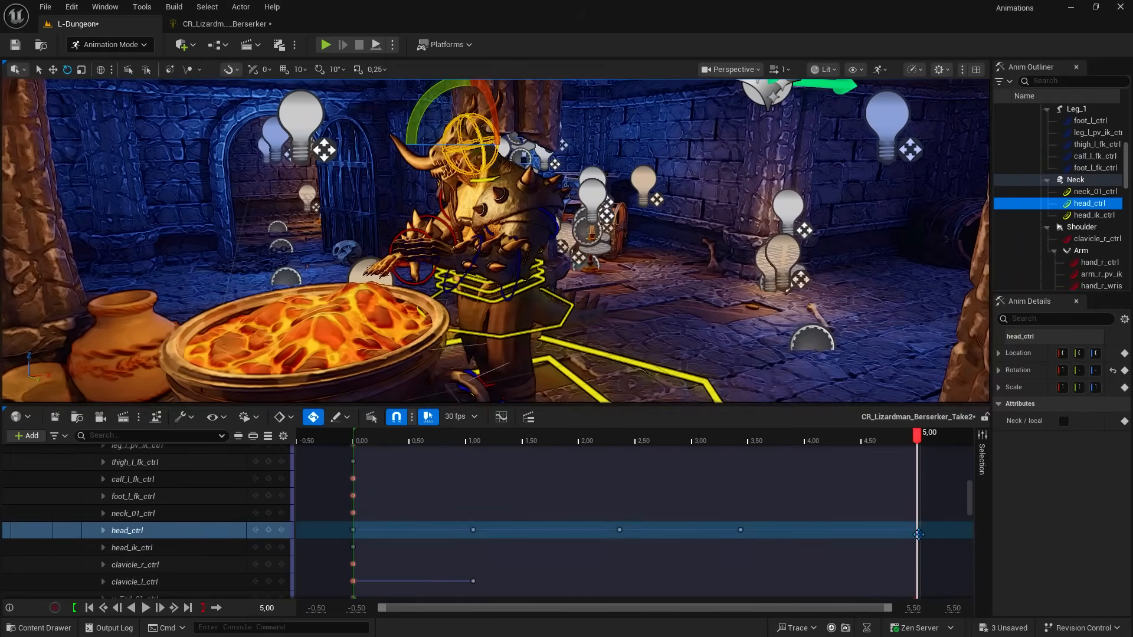
pyautogui.moveTo(915, 439); pyautogui.dragTo(455, 439)
# Rotate the left clavicle control at about 2.7 seconds and copy its first key to 5 seconds
pyautogui.click(505, 202)
pyautogui.keyDown('alt'); pyautogui.moveTo(496, 247); pyautogui.dragTo(649, 248); pyautogui.keyUp('alt')
pyautogui.moveTo(455, 440); pyautogui.dragTo(654, 439)
pyautogui.moveTo(502, 260); pyautogui.dragTo(512, 280)
pyautogui.keyDown('alt'); pyautogui.moveTo(353, 581); pyautogui.dragTo(916, 581); pyautogui.keyUp('alt')
# Play the animation from the start with the viewport overlays hidden
pyautogui.moveTo(653, 439); pyautogui.dragTo(353, 439)
pyautogui.press('g')
pyautogui.press('space')
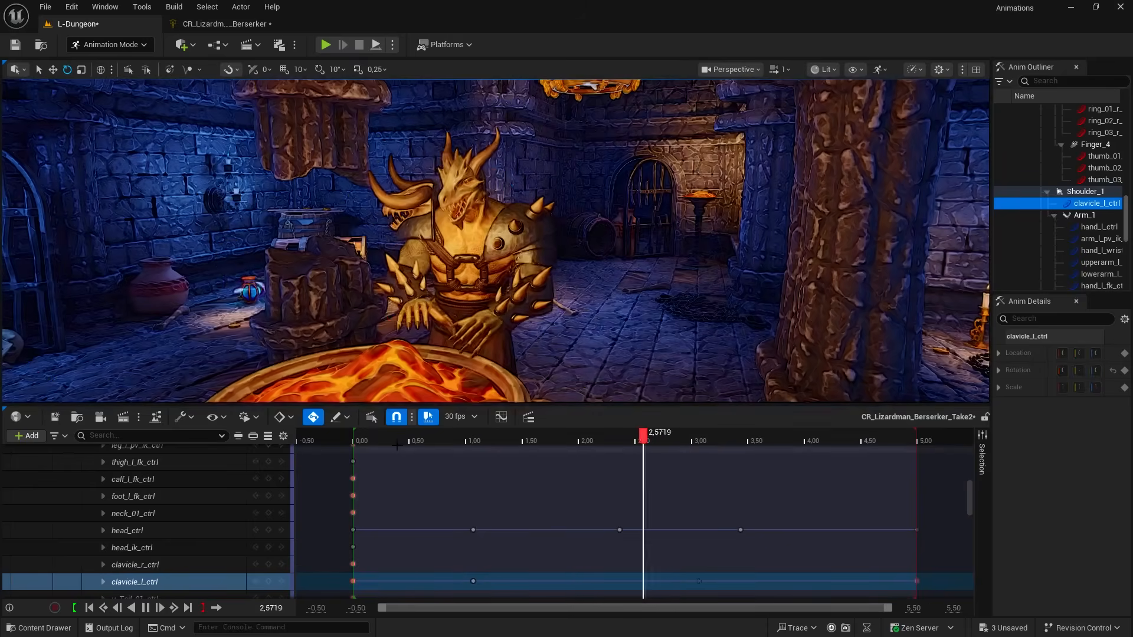
pyautogui.press('g')
# Move the left clavicle's middle key to about 3.1 seconds and play back the adjusted motion
pyautogui.keyDown('alt'); pyautogui.moveTo(649, 247); pyautogui.dragTo(495, 247); pyautogui.keyUp('alt')
pyautogui.moveTo(654, 581); pyautogui.dragTo(699, 581)
pyautogui.moveTo(915, 439); pyautogui.dragTo(834, 440)
pyautogui.click(669, 441)
pyautogui.press('g')
pyautogui.press('space')
pyautogui.press('g')
# Rotate the head control at about 4.3 seconds and play back the full animation without overlays
pyautogui.click(506, 118)
pyautogui.moveTo(531, 121); pyautogui.dragTo(560, 122)
pyautogui.click(475, 440)
pyautogui.press('g')
pyautogui.press('space')
pyautogui.press('g')
pyautogui.press('g')
pyautogui.press('space')
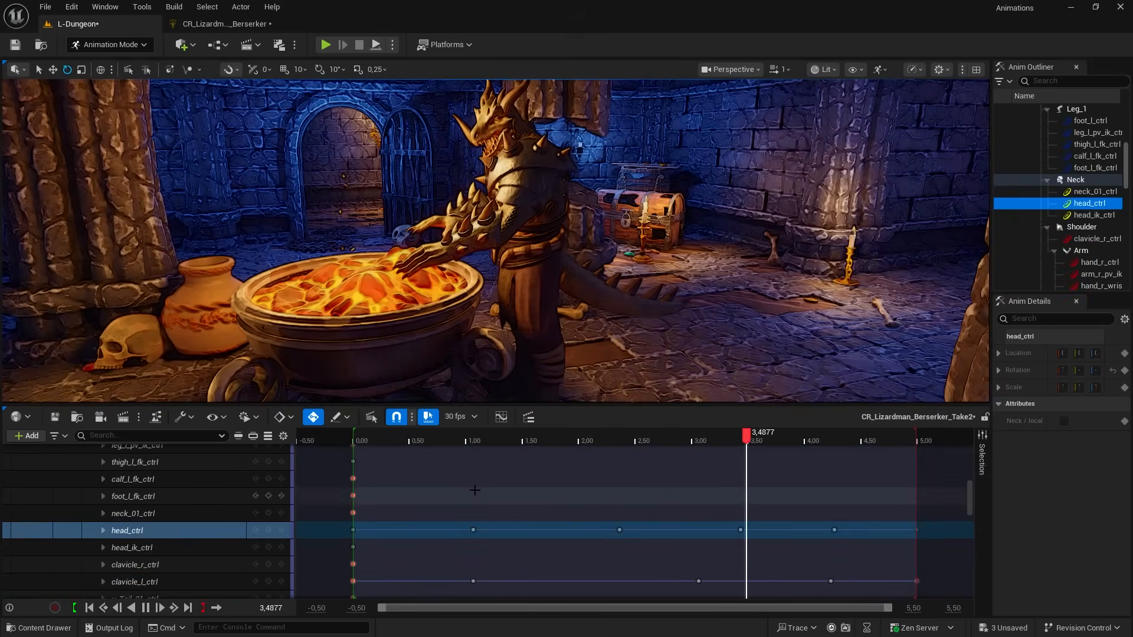
pyautogui.press('g')
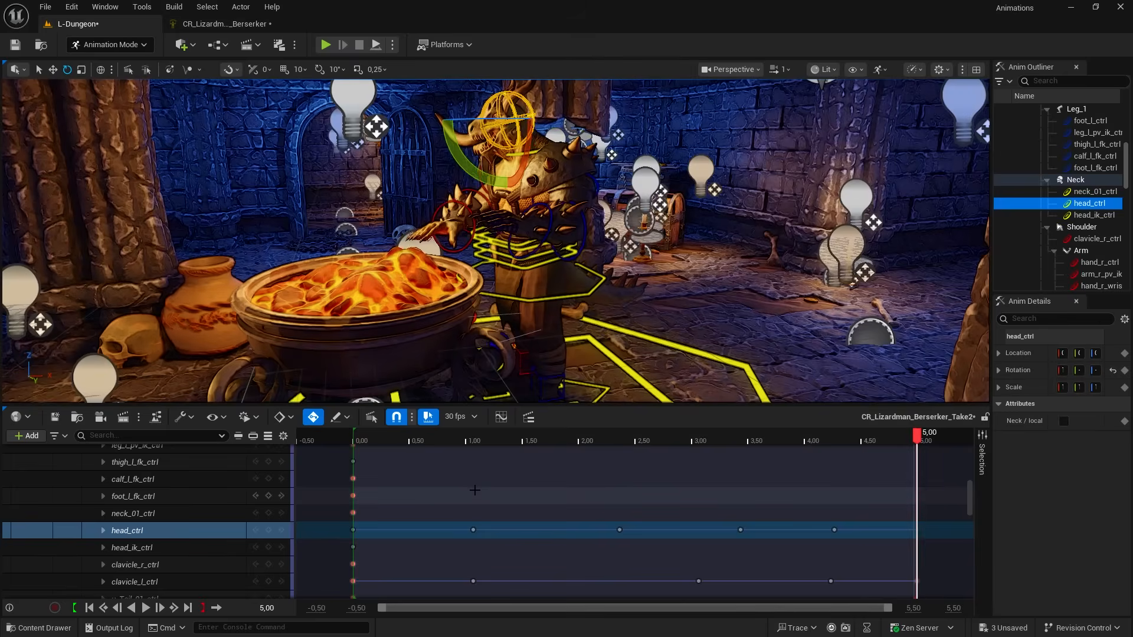
# Create a linked animation sequence from the CR_Lizardman_Berserker track as SK_UE4_Mannequin_Skeleton_Sequence1 and inspect its playback
pyautogui.scroll(10, 145, 534)
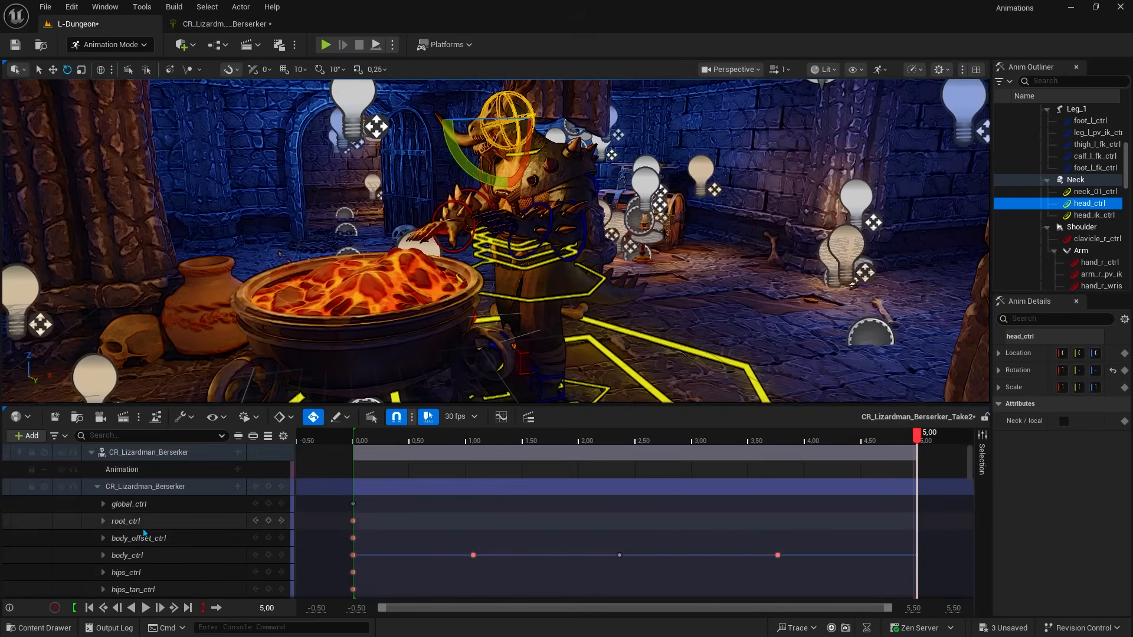
pyautogui.rightClick(168, 452)
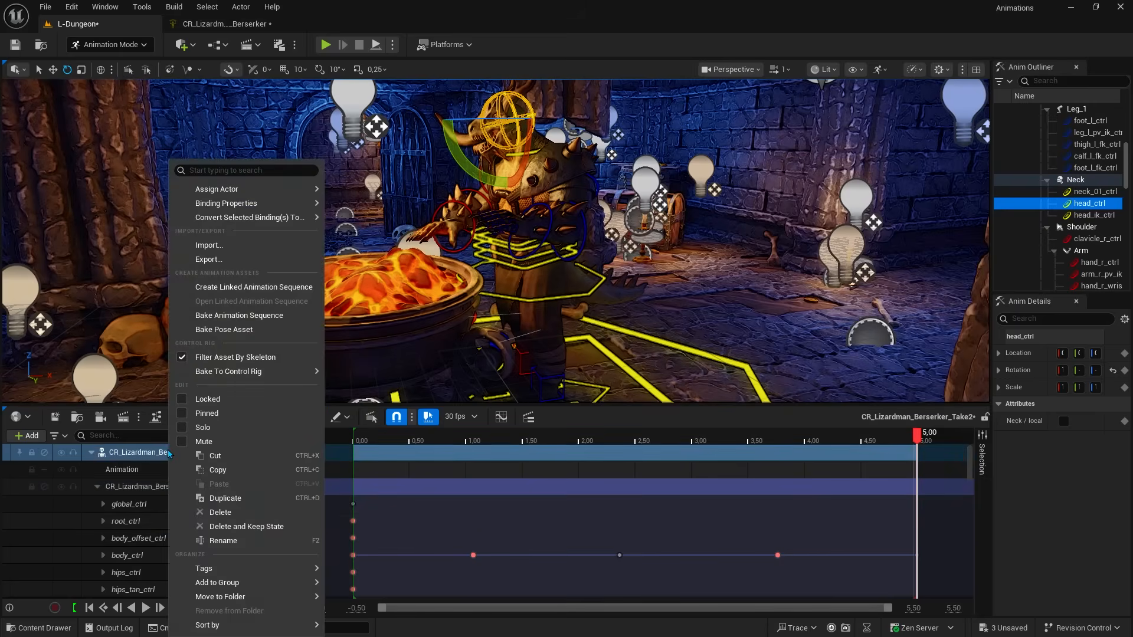
pyautogui.click(252, 295)
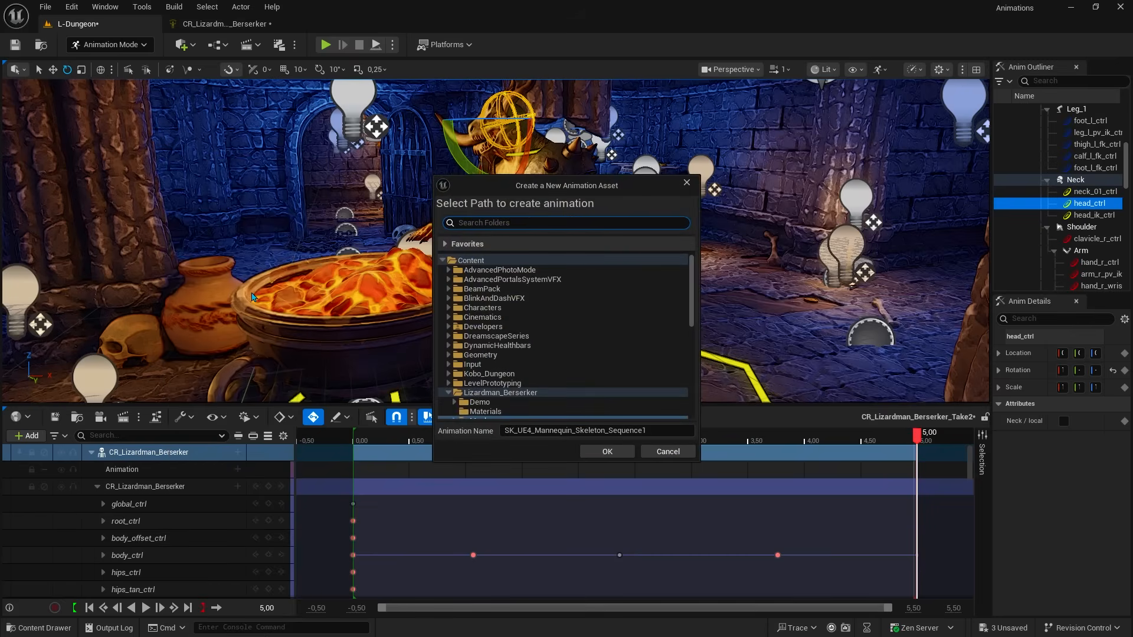
pyautogui.click(607, 451)
pyautogui.click(594, 453)
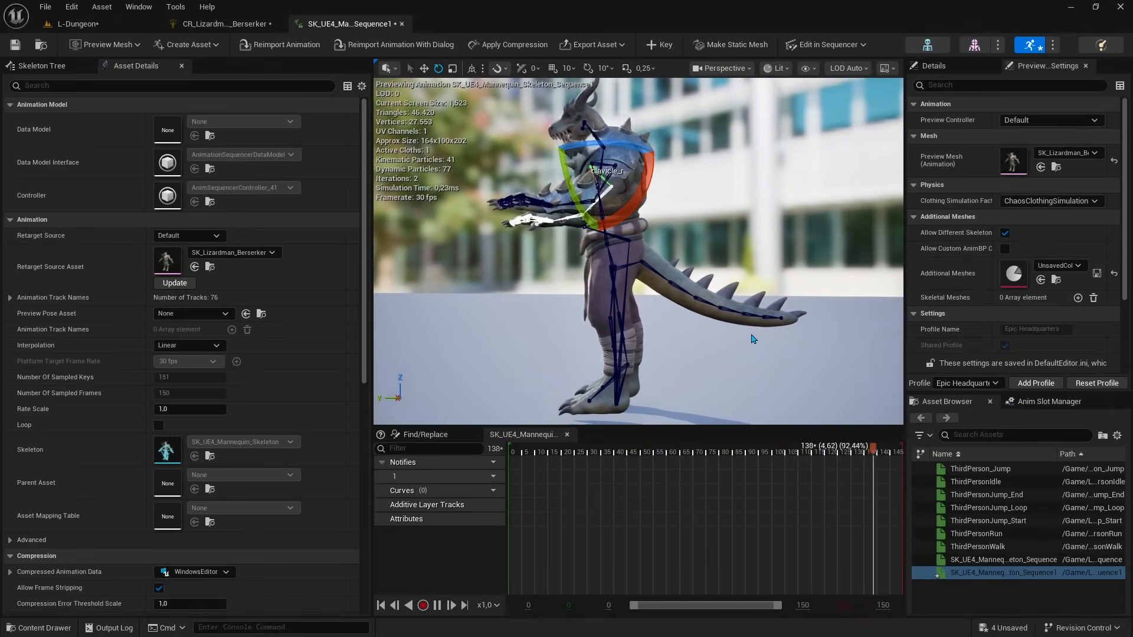
pyautogui.moveTo(754, 339)
pyautogui.keyDown('alt'); pyautogui.mouseDown()
pyautogui.moveTo(790, 354)
pyautogui.moveTo(858, 330)
pyautogui.moveTo(756, 344)
pyautogui.mouseUp(); pyautogui.keyUp('alt')
pyautogui.moveTo(757, 344); pyautogui.dragTo(777, 358, button='right')
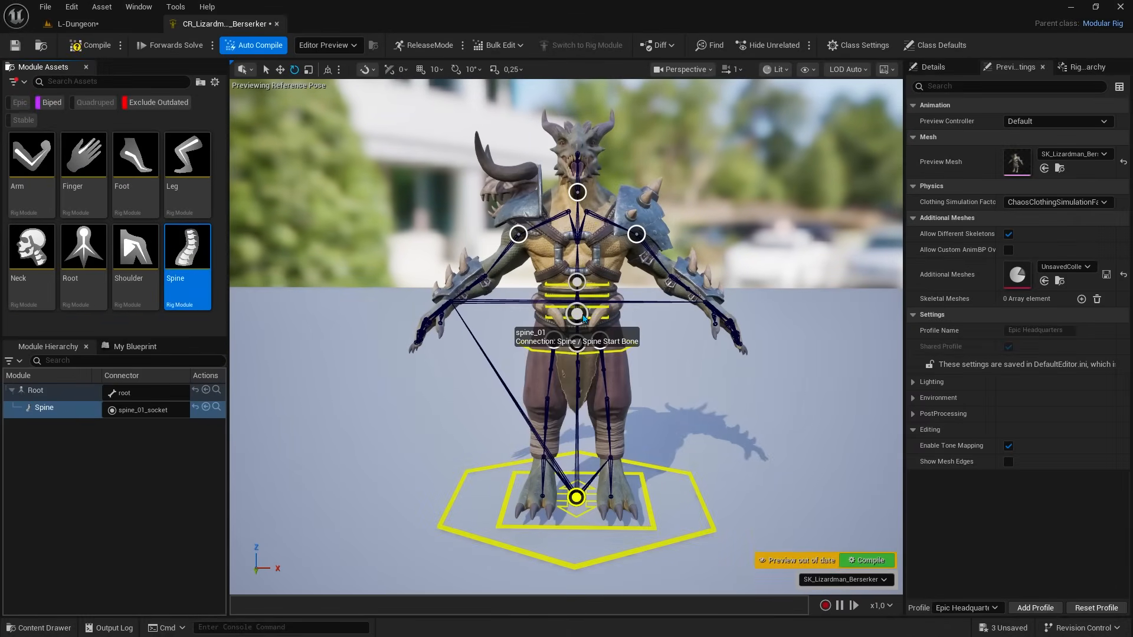
# Attach a Leg module to the left thigh socket and Shoulder modules to both shoulder sockets
pyautogui.moveTo(187, 171); pyautogui.dragTo(600, 342)
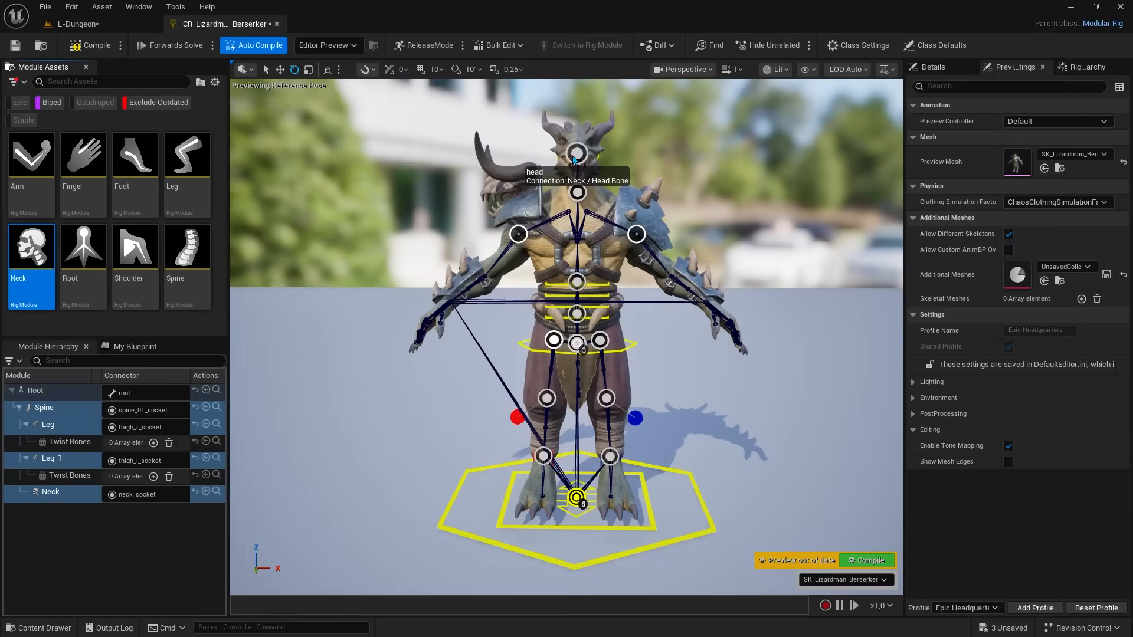
pyautogui.moveTo(135, 259); pyautogui.dragTo(519, 235)
pyautogui.click(636, 235)
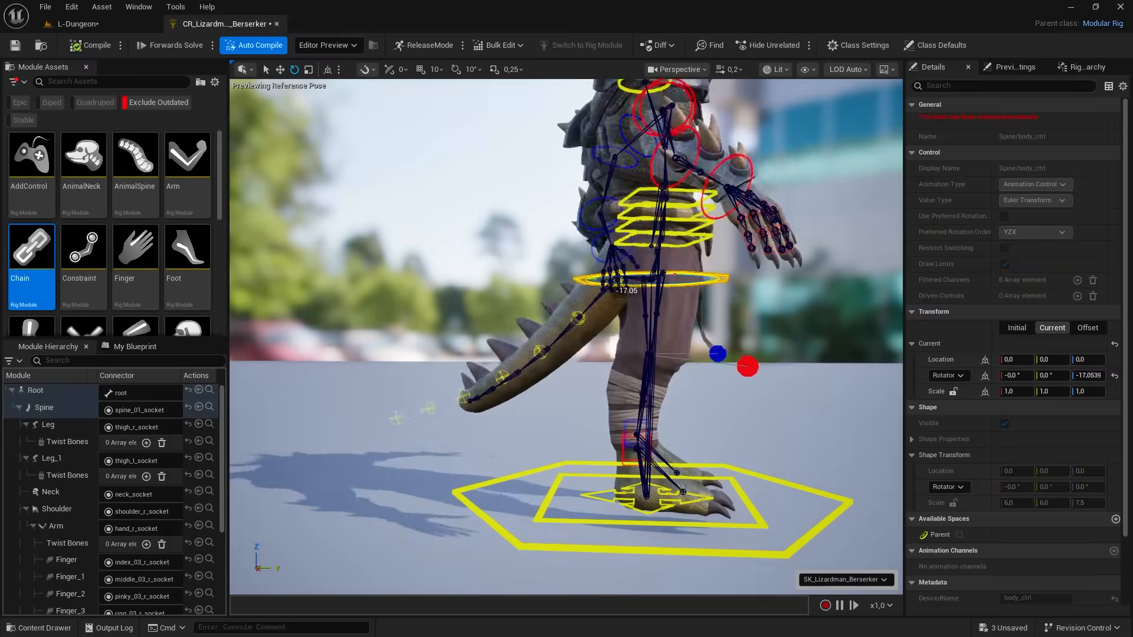
# Rotate the body control at the hips to examine how the dynamic tail follows
pyautogui.moveTo(654, 270); pyautogui.dragTo(645, 270)
pyautogui.moveTo(610, 308); pyautogui.dragTo(650, 219)
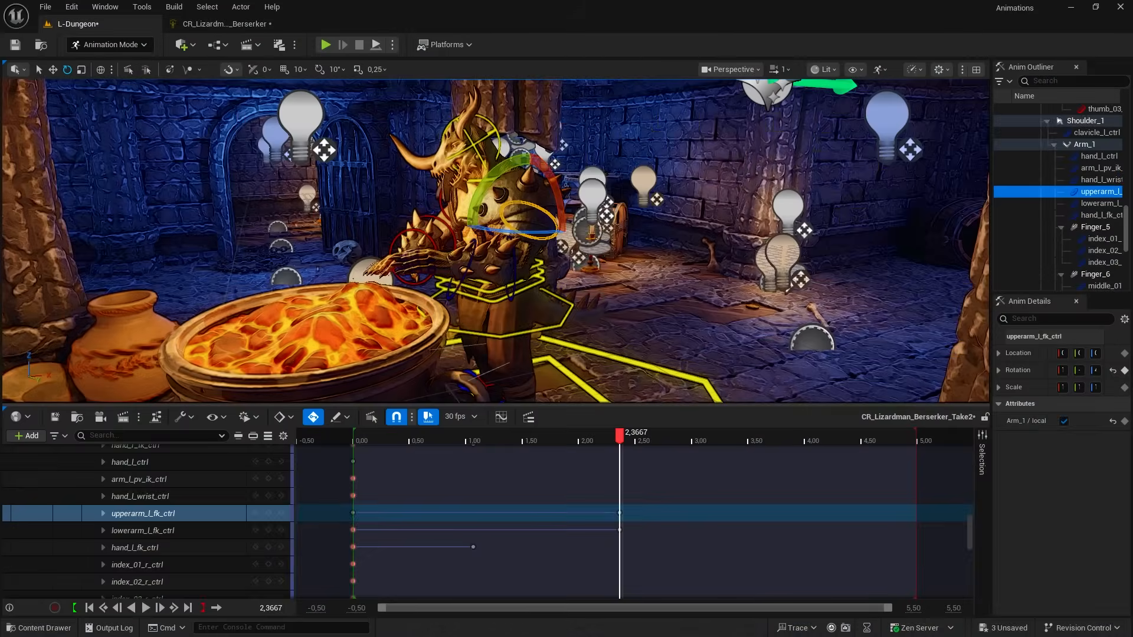
# Select the left lower-arm FK control and scrub the timeline to review its motion
pyautogui.click(142, 530)
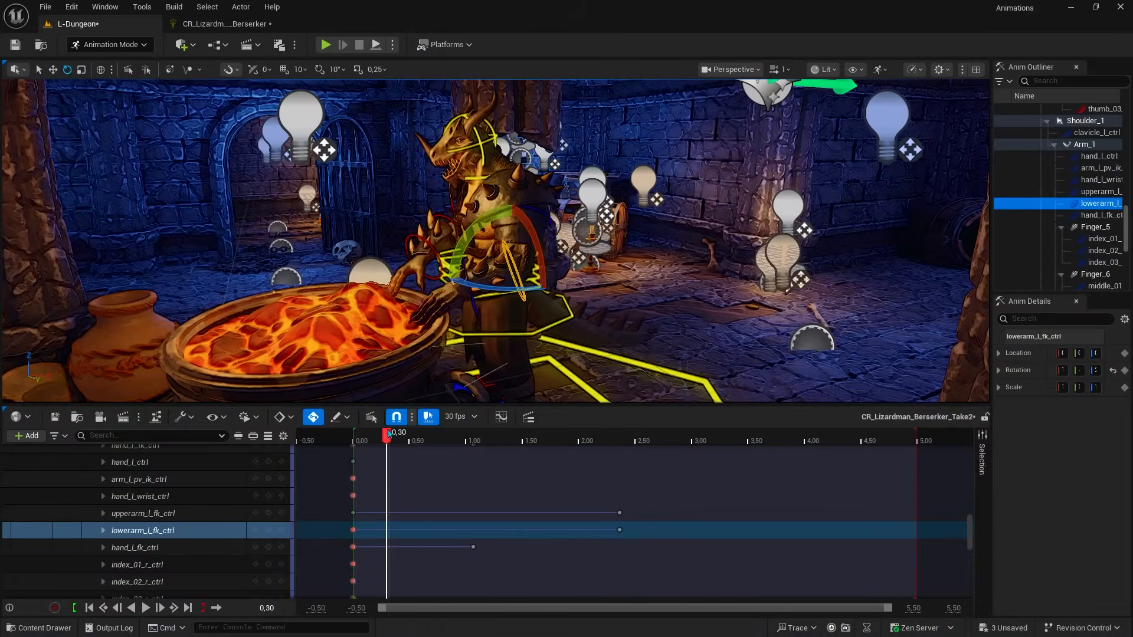